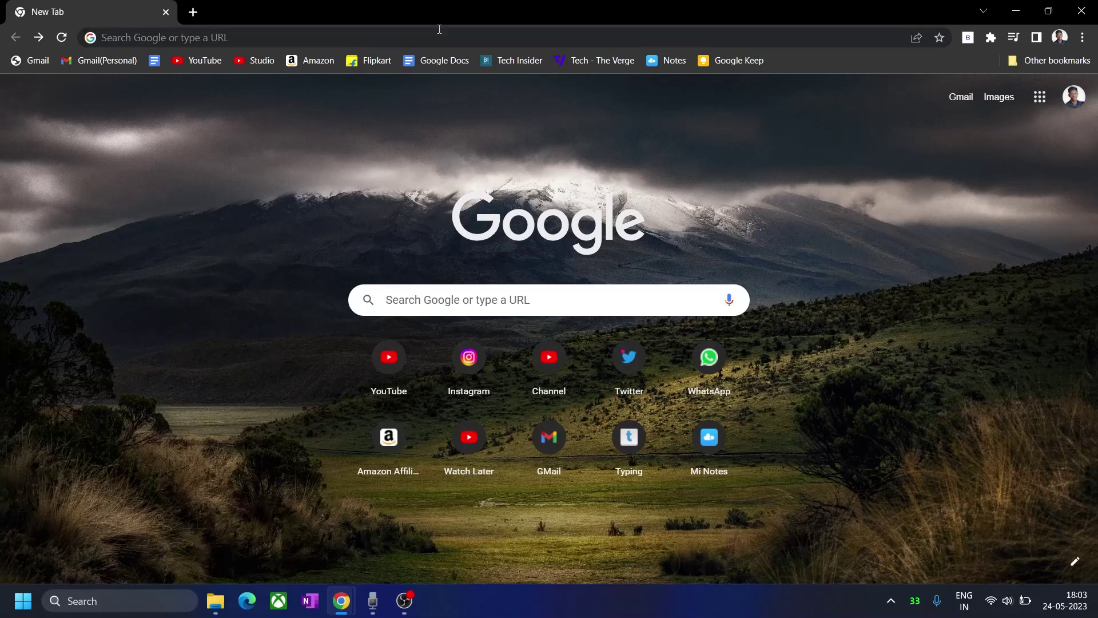
Step: Search for 'msi after' and open MSI's official Afterburner page
{"action": "left_click", "coordinate": [439, 29]}
{"action": "type", "text": "msi afterburner download"}
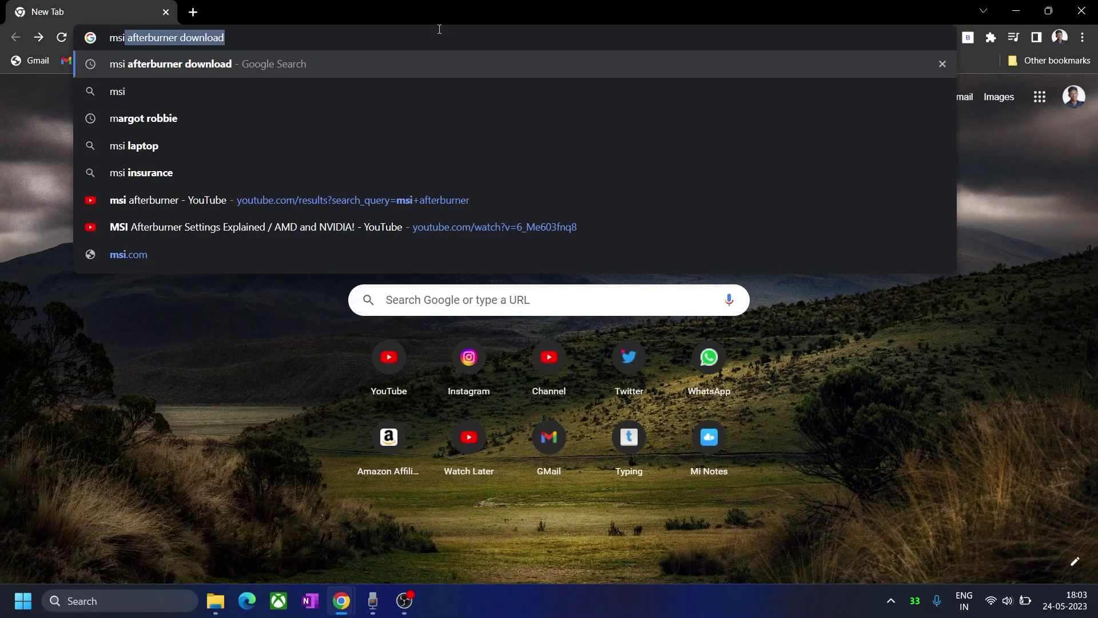
{"action": "key", "text": "Return"}
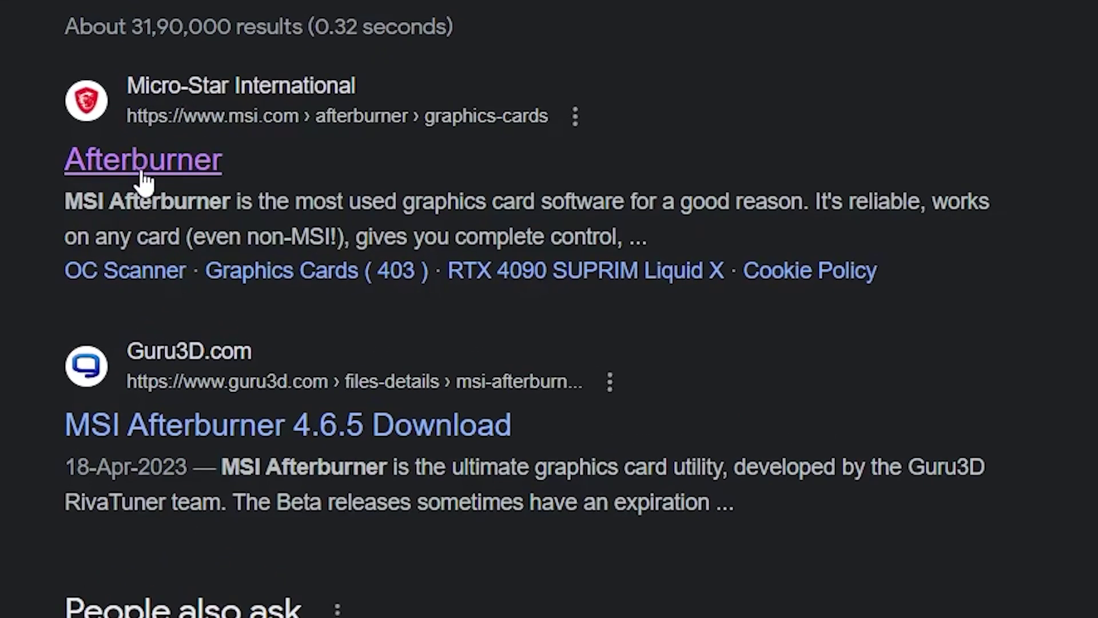
{"action": "left_click", "coordinate": [143, 166]}
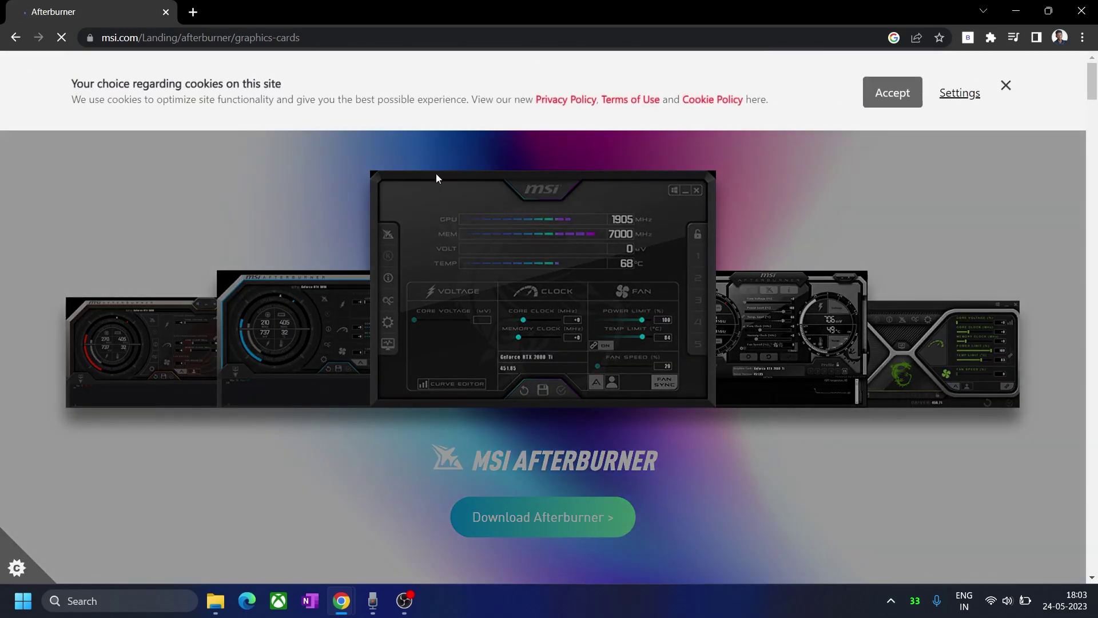
Step: Accept cookies, download the MSIAfterburnerSetup zip, and bring up File Explorer
{"action": "left_click", "coordinate": [911, 97]}
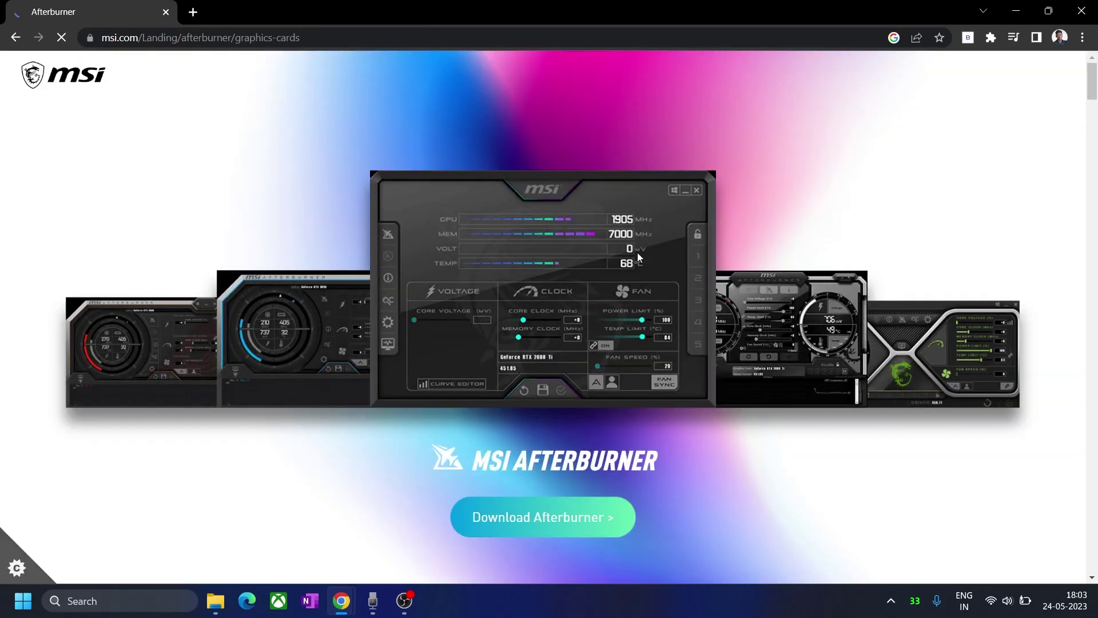
{"action": "scroll", "coordinate": [593, 438], "scroll_direction": "down", "scroll_amount": 3}
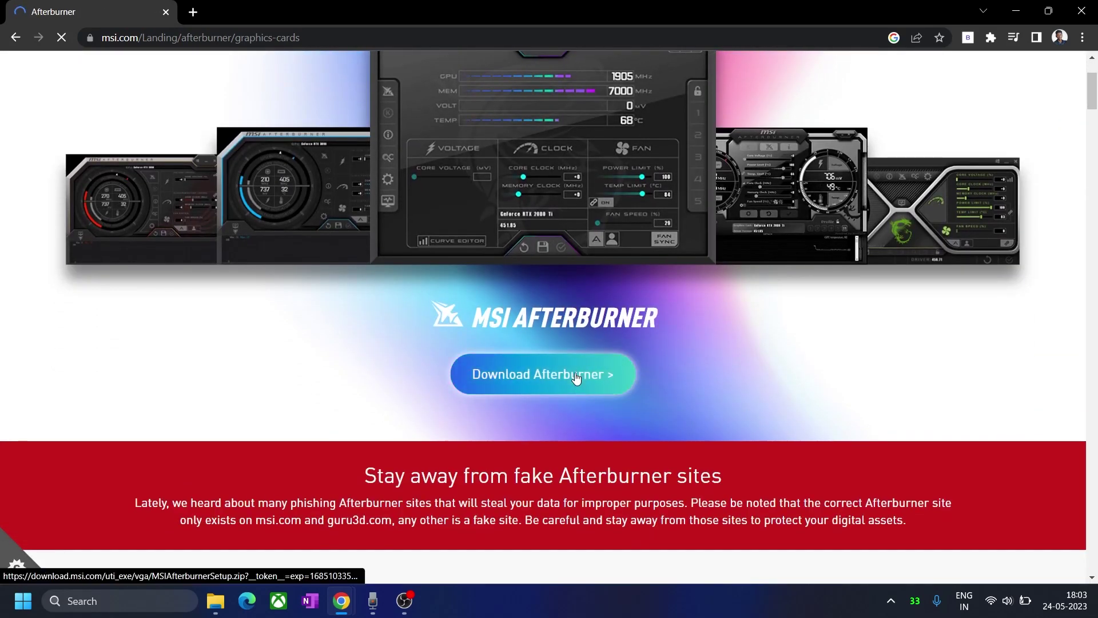
{"action": "left_click", "coordinate": [576, 378]}
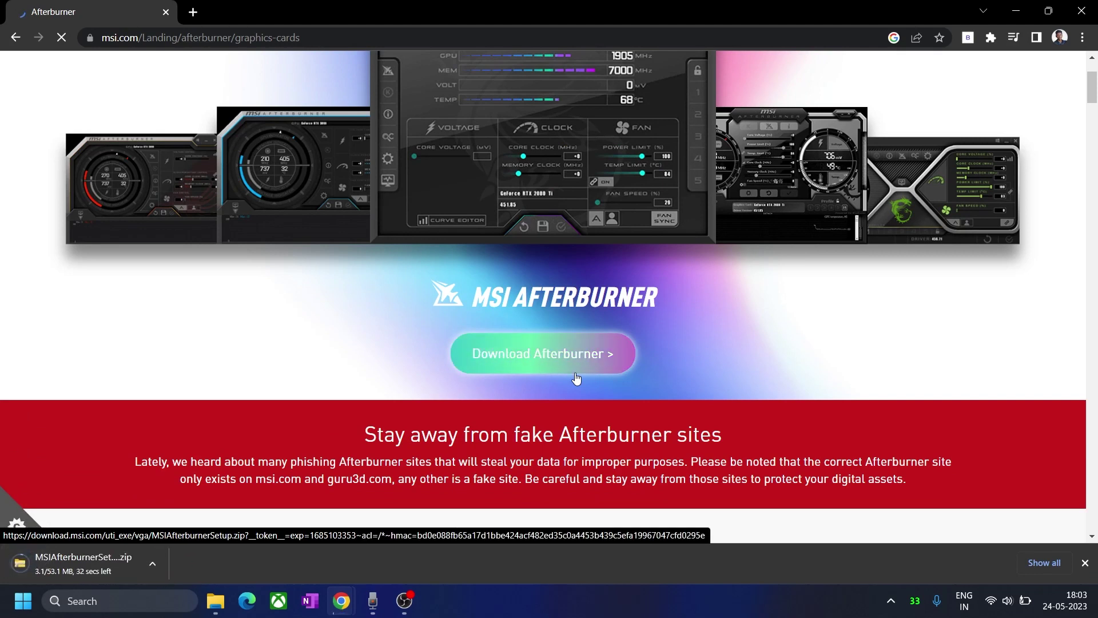
{"action": "left_click", "coordinate": [109, 36]}
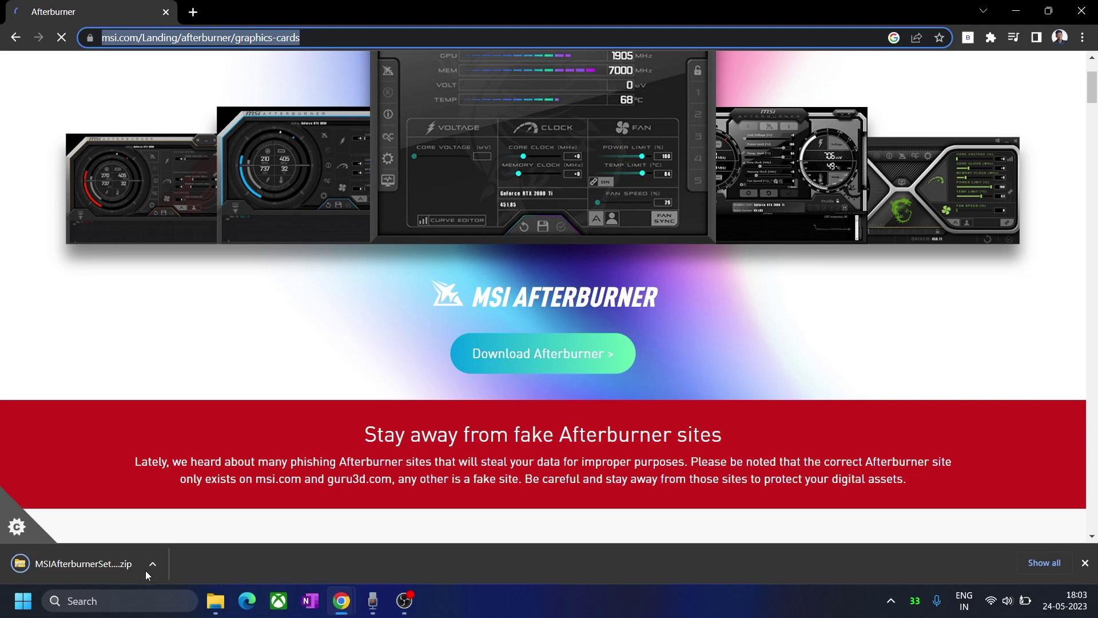
{"action": "key", "text": "super+e"}
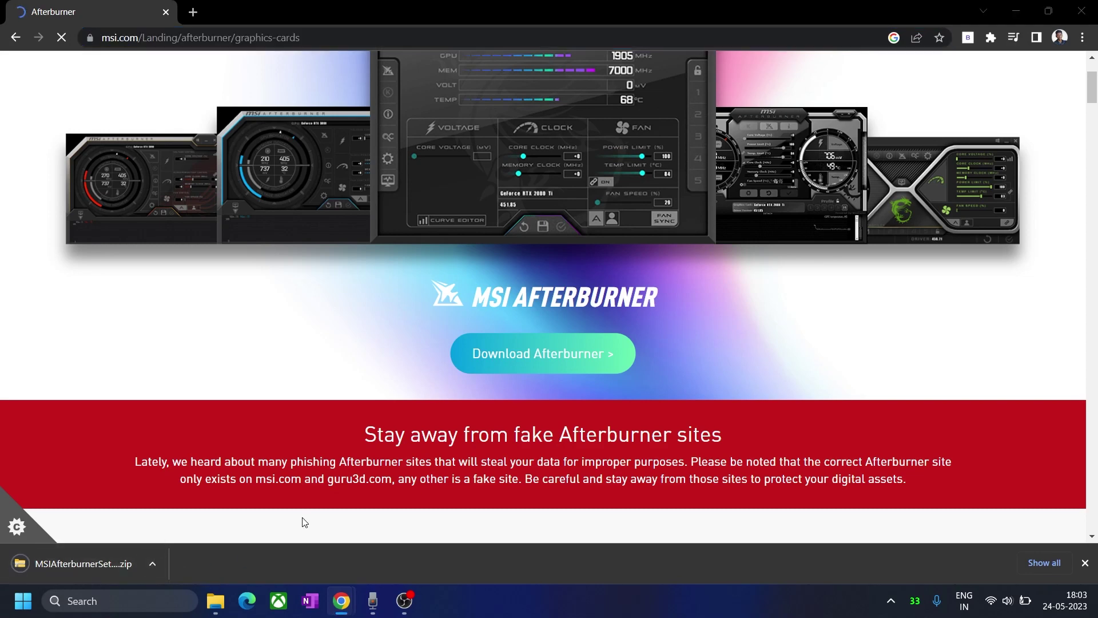
Step: Move the Afterburner zip from Downloads onto the Desktop
{"action": "left_click", "coordinate": [241, 267]}
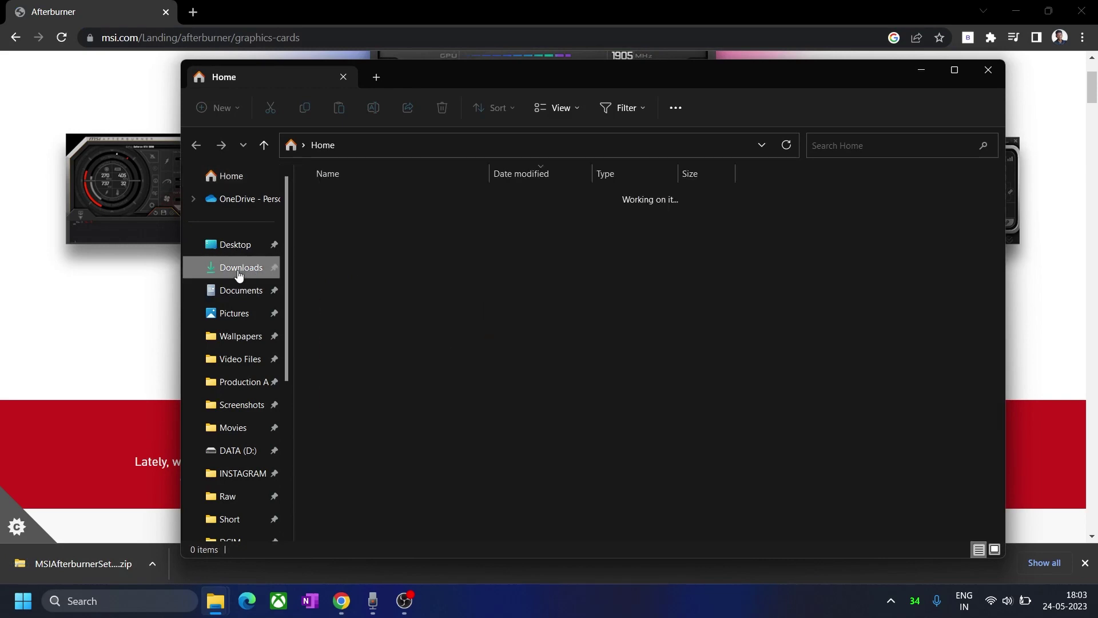
{"action": "left_click_drag", "start_coordinate": [363, 220], "coordinate": [240, 247]}
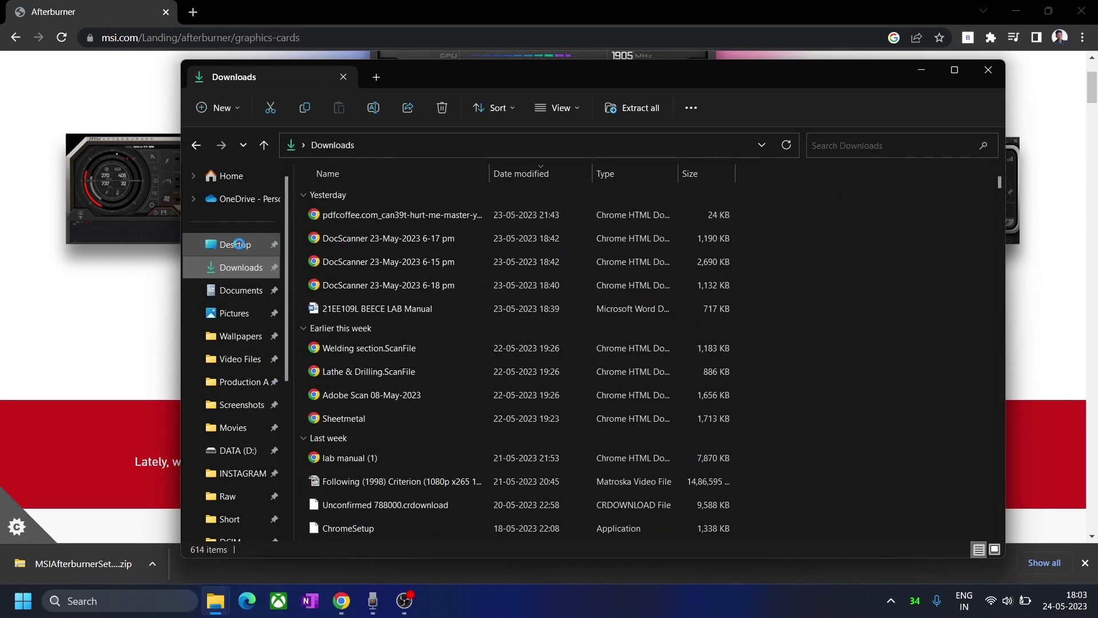
{"action": "left_click", "coordinate": [1016, 11]}
{"action": "left_click", "coordinate": [1015, 11]}
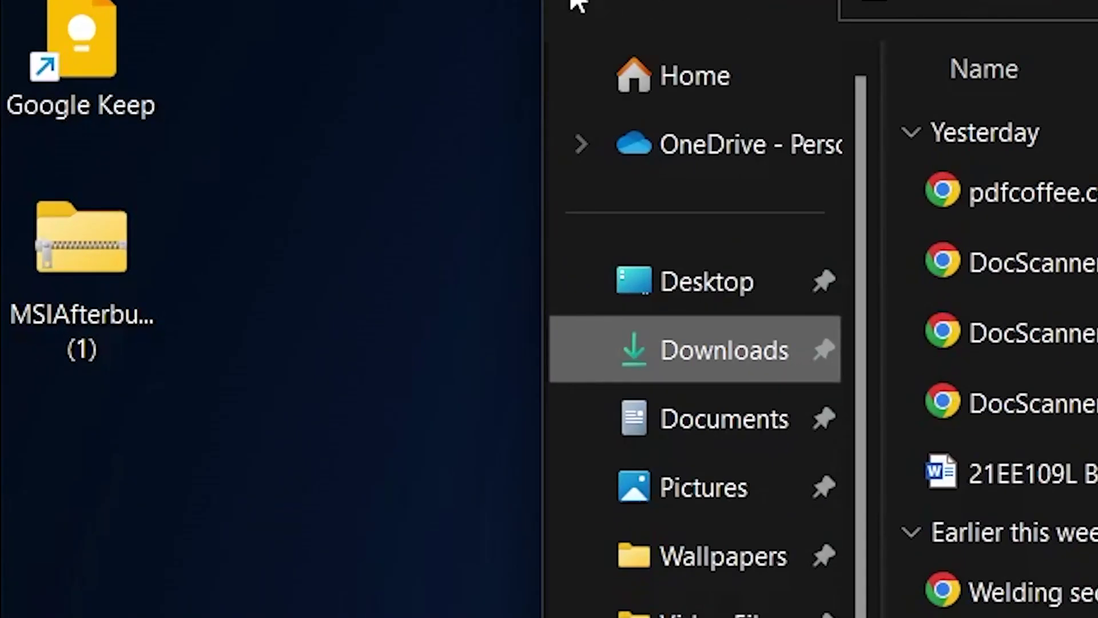
Step: Extract the zip into its Desktop folder and launch MSIAfterburnerSetup465
{"action": "right_click", "coordinate": [98, 262]}
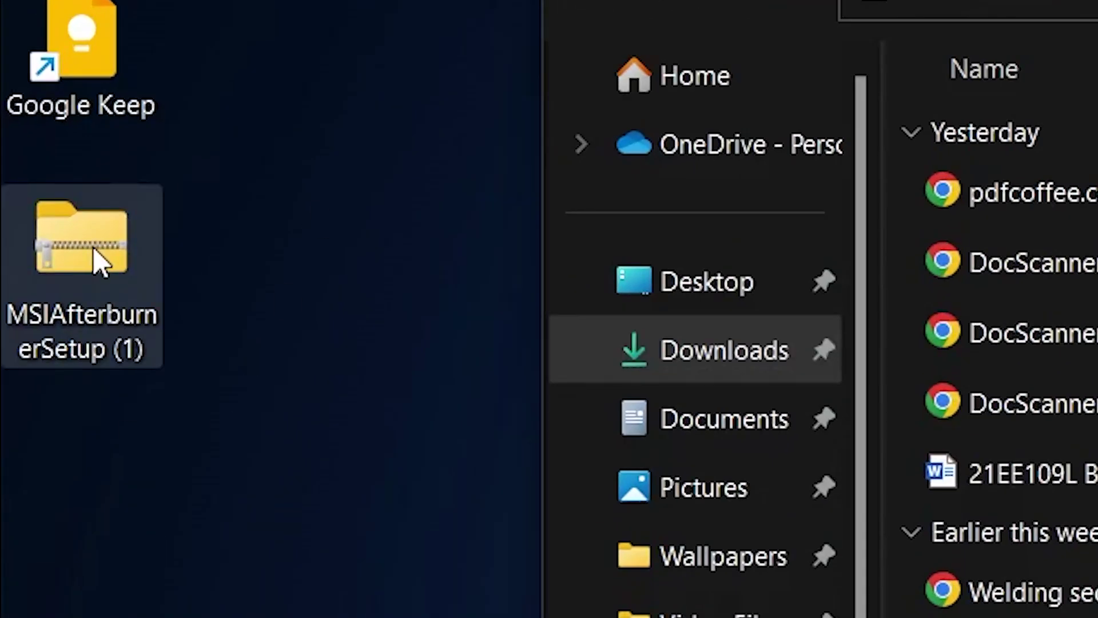
{"action": "left_click", "coordinate": [466, 511]}
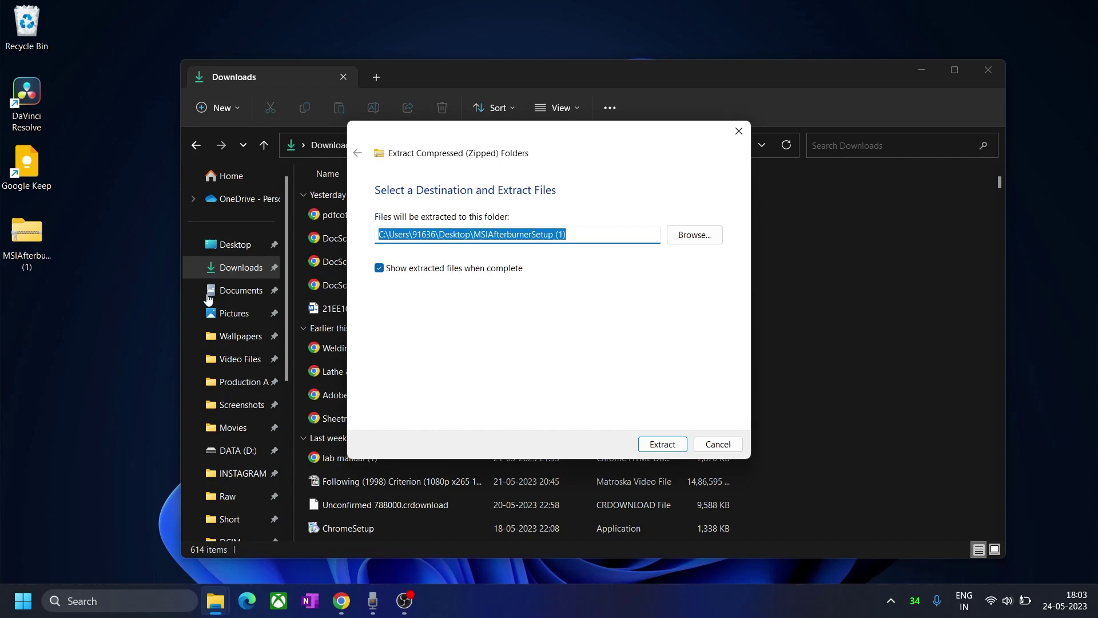
{"action": "left_click", "coordinate": [663, 448]}
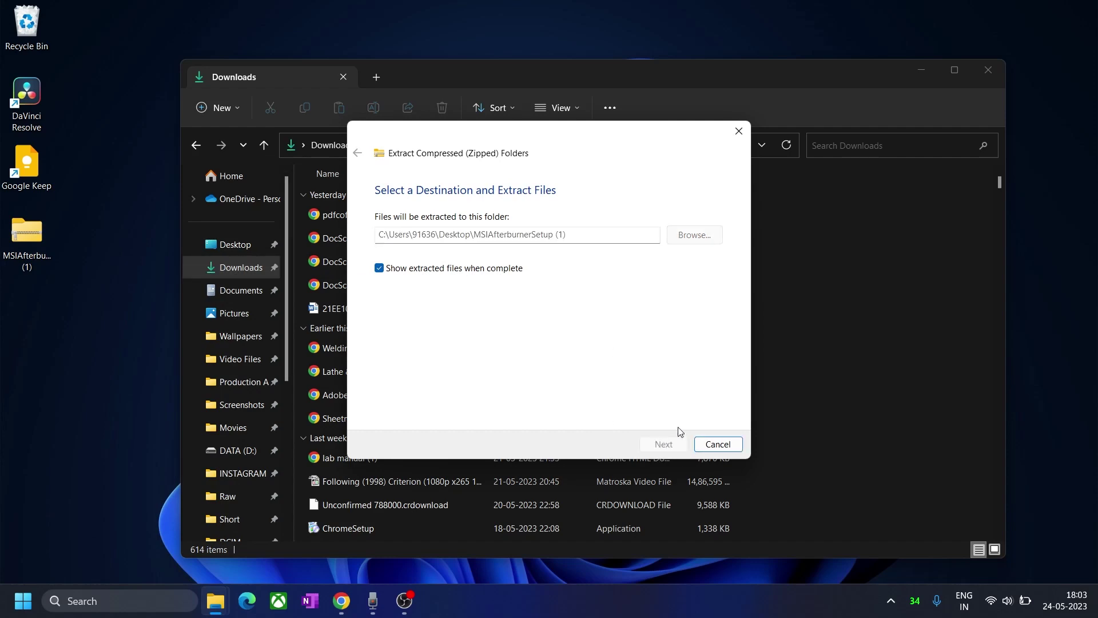
{"action": "left_click", "coordinate": [920, 75]}
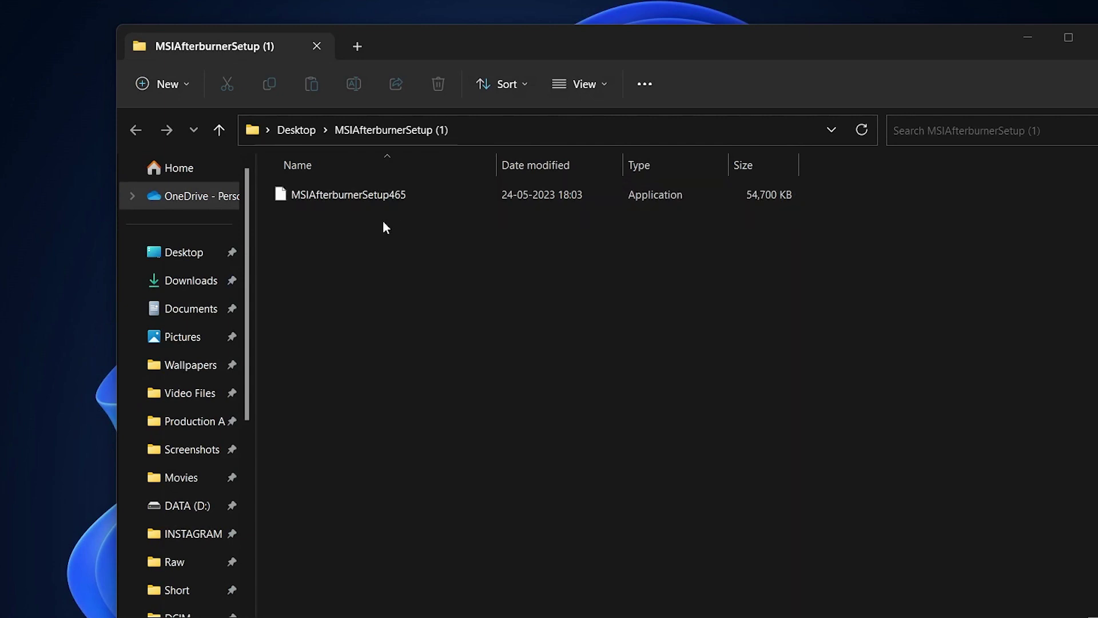
{"action": "left_click", "coordinate": [404, 194]}
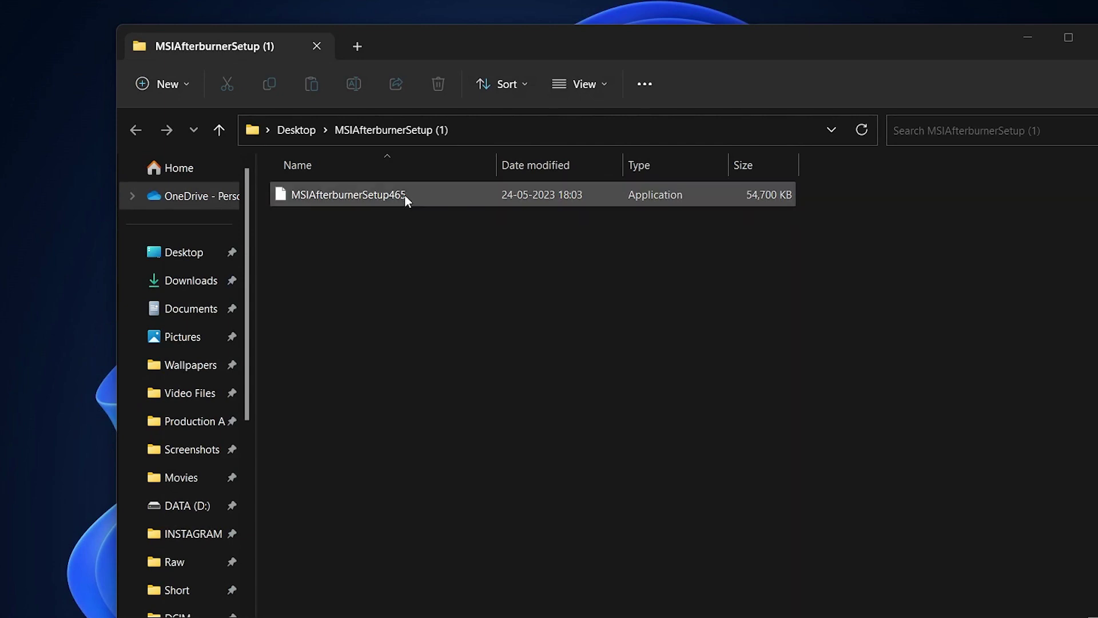
{"action": "double_click", "coordinate": [403, 194]}
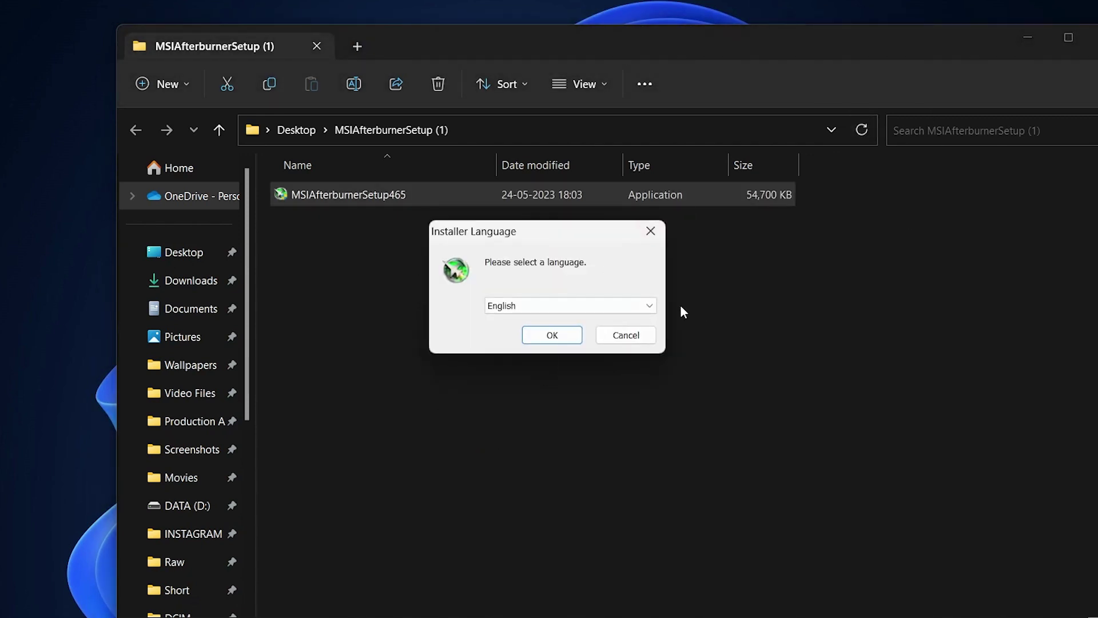
Step: Choose English as the installer language and accept the Afterburner licence agreement
{"action": "left_click", "coordinate": [1027, 37]}
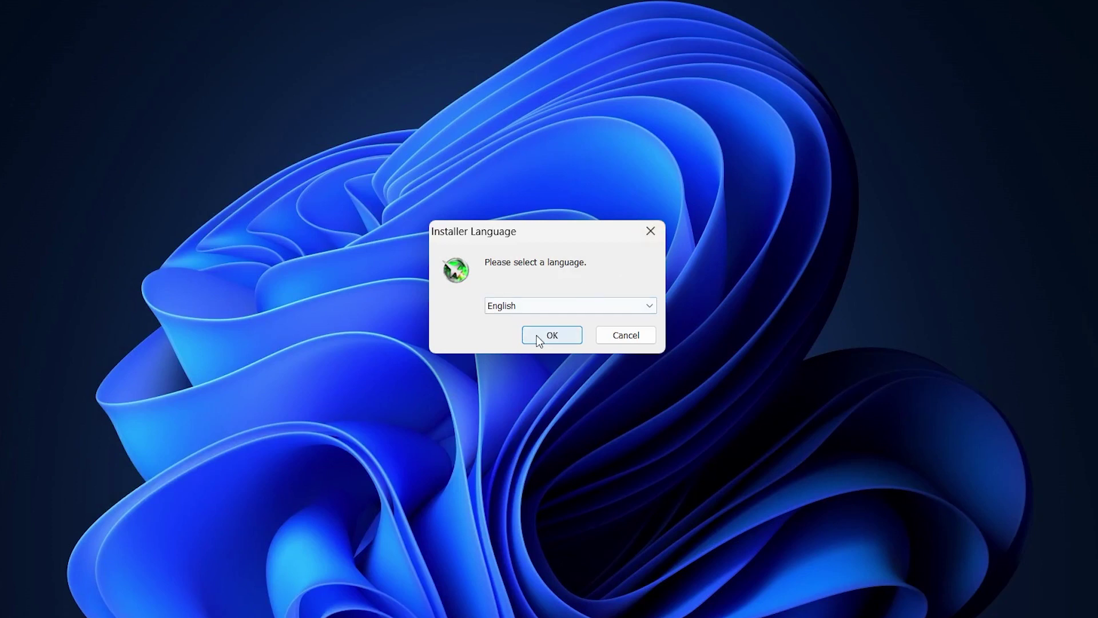
{"action": "left_click", "coordinate": [568, 335]}
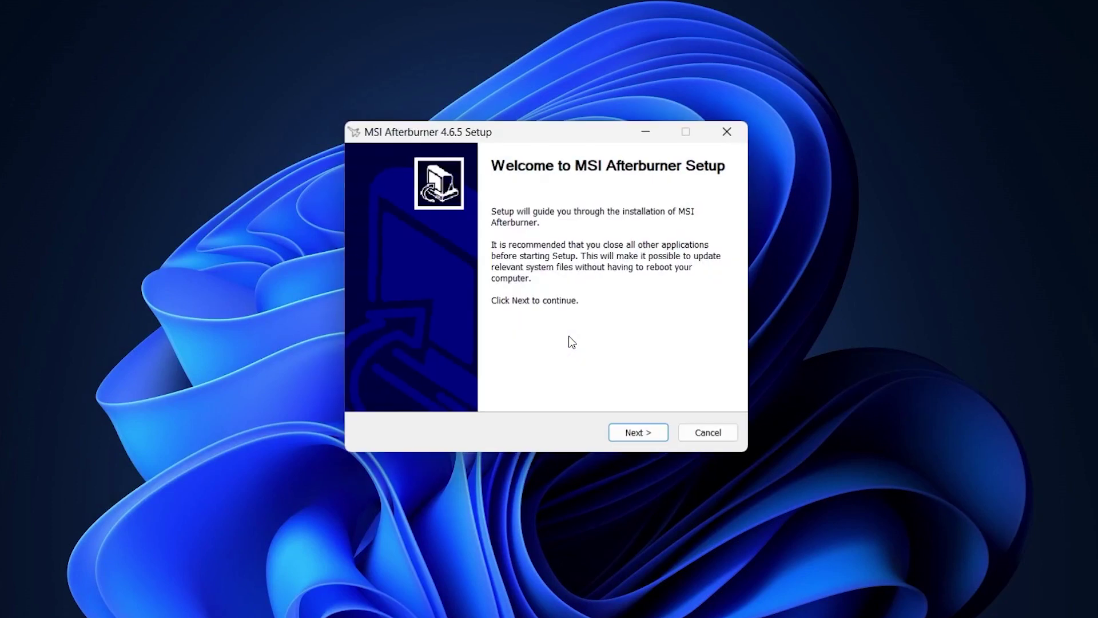
{"action": "left_click", "coordinate": [649, 438]}
{"action": "left_click", "coordinate": [437, 380]}
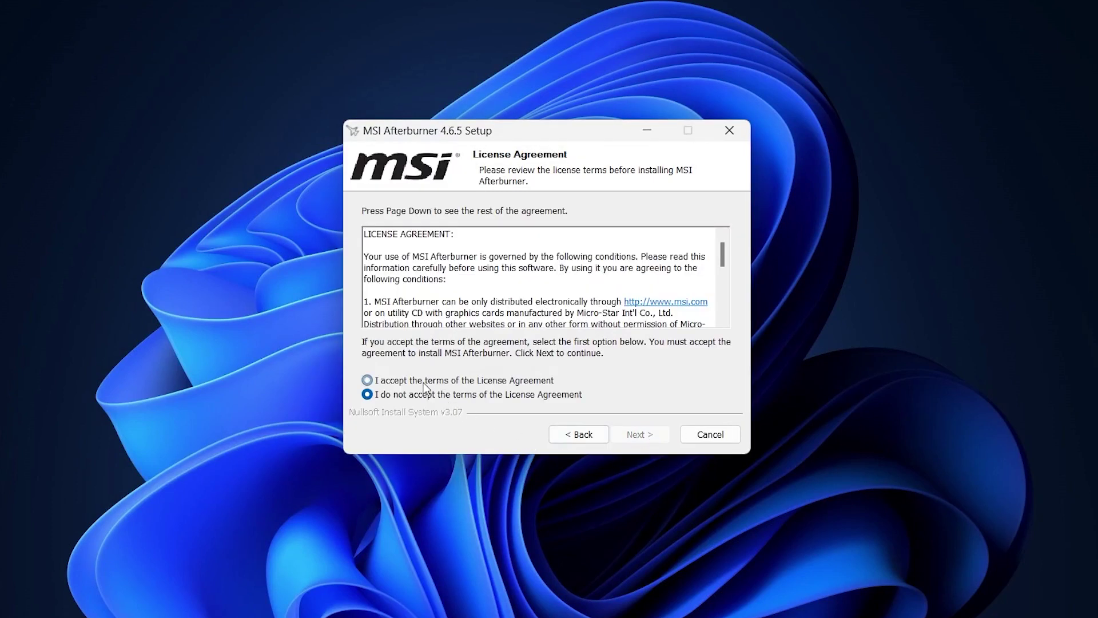
{"action": "left_click", "coordinate": [646, 430]}
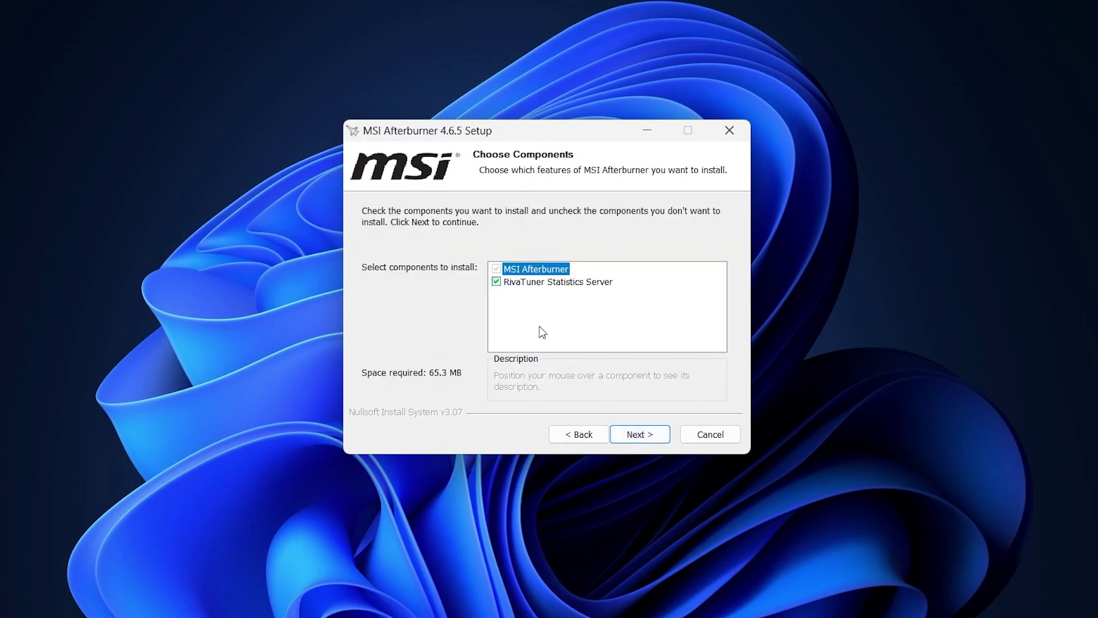
Step: Keep both Afterburner and RivaTuner Statistics Server components and install to the default folder
{"action": "mouse_move", "coordinate": [526, 291]}
{"action": "left_click", "coordinate": [503, 282]}
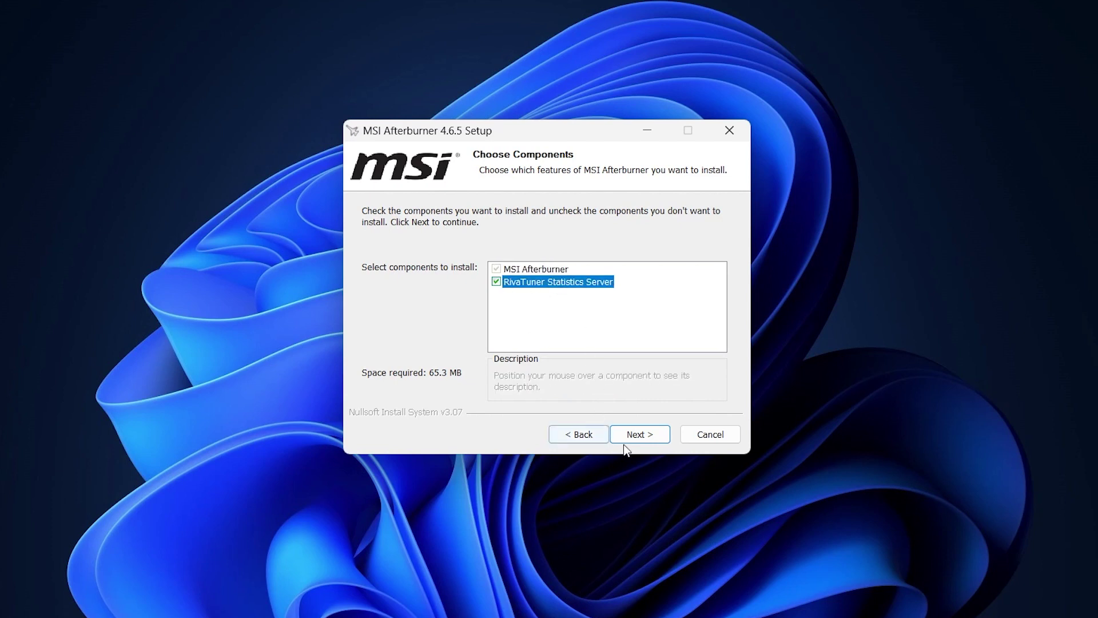
{"action": "left_click", "coordinate": [649, 440]}
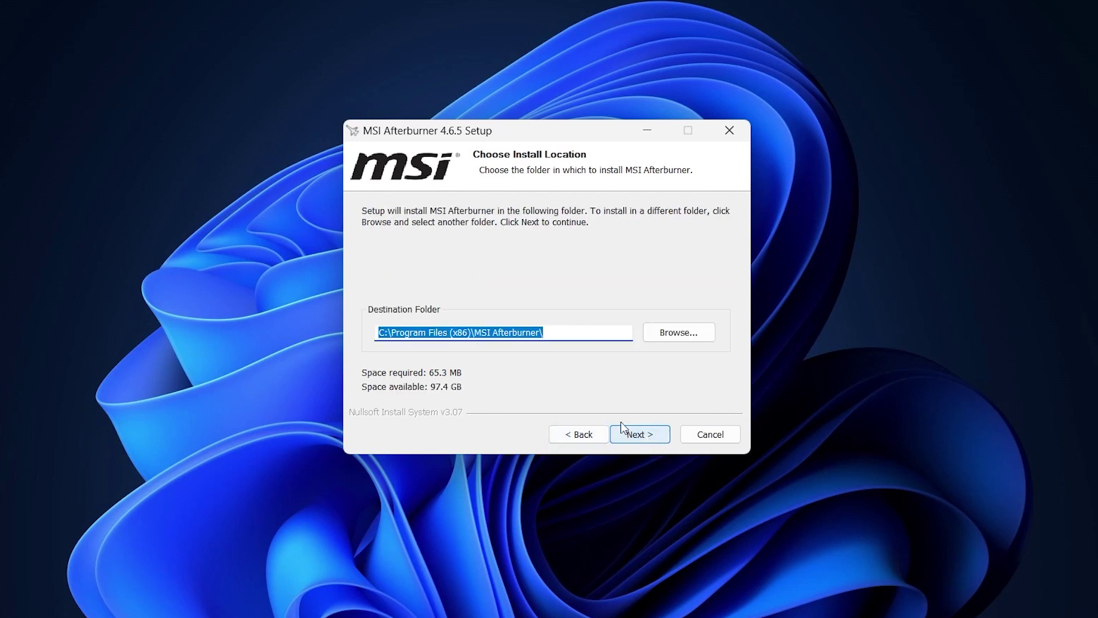
{"action": "left_click", "coordinate": [646, 433]}
{"action": "left_click", "coordinate": [647, 434]}
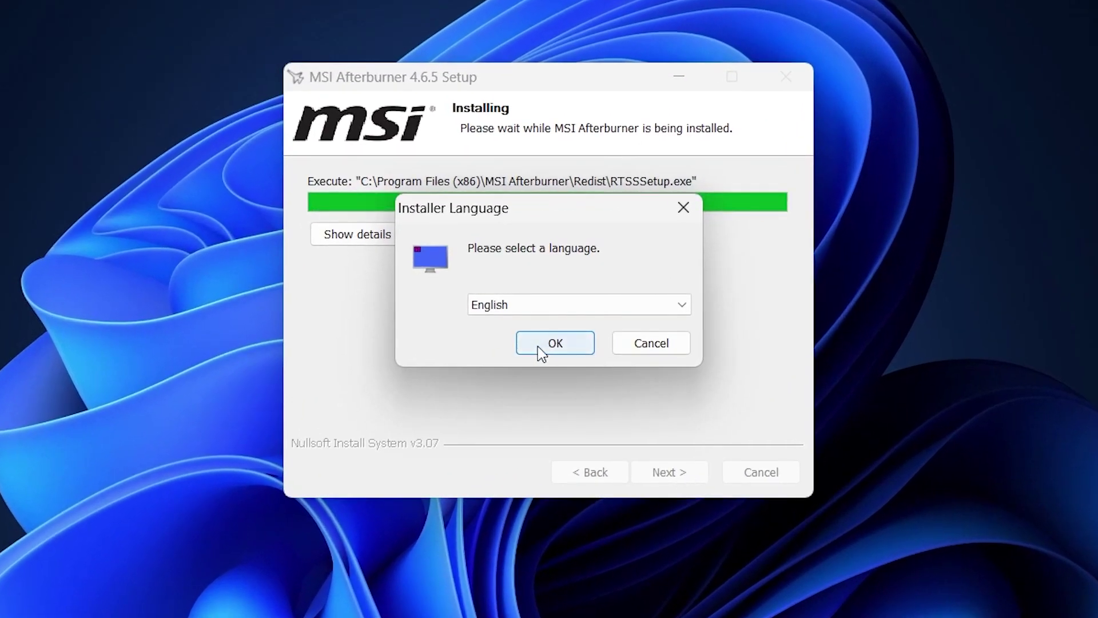
Step: Install RivaTuner Statistics Server in English to its default folder, accepting the licence
{"action": "left_click", "coordinate": [574, 356]}
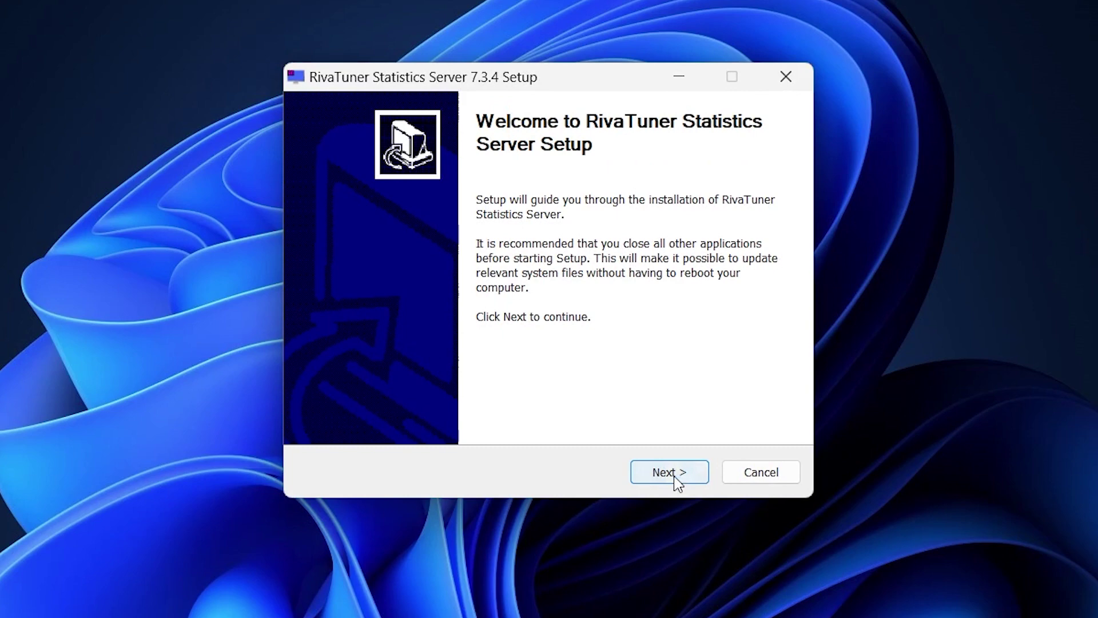
{"action": "left_click", "coordinate": [675, 476]}
{"action": "left_click", "coordinate": [504, 403]}
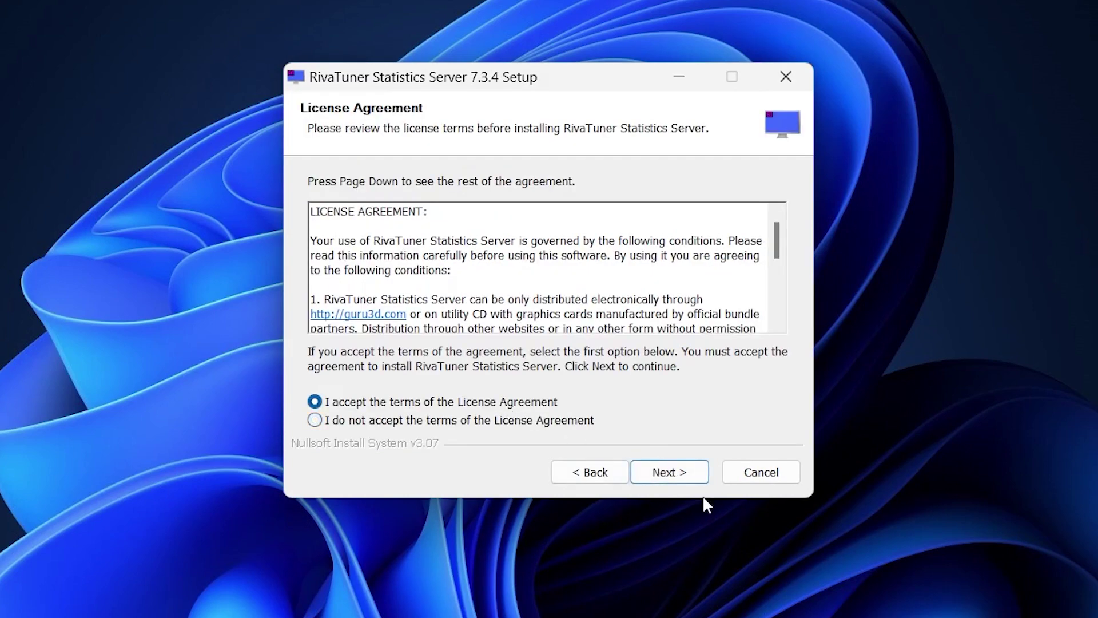
{"action": "left_click", "coordinate": [674, 476]}
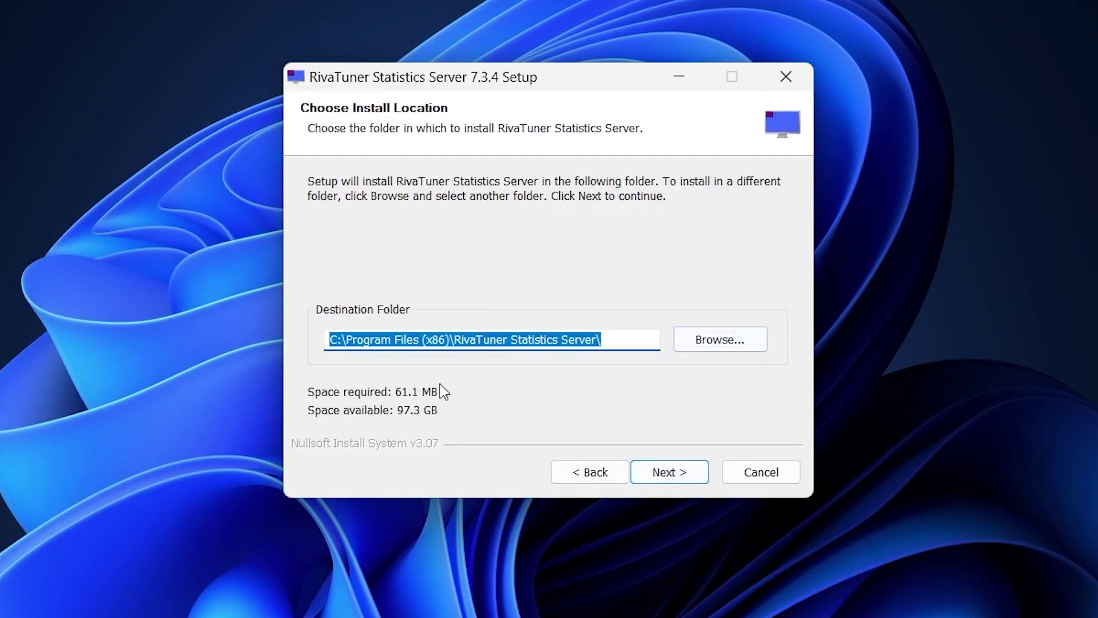
{"action": "left_click", "coordinate": [675, 472]}
{"action": "left_click", "coordinate": [676, 473]}
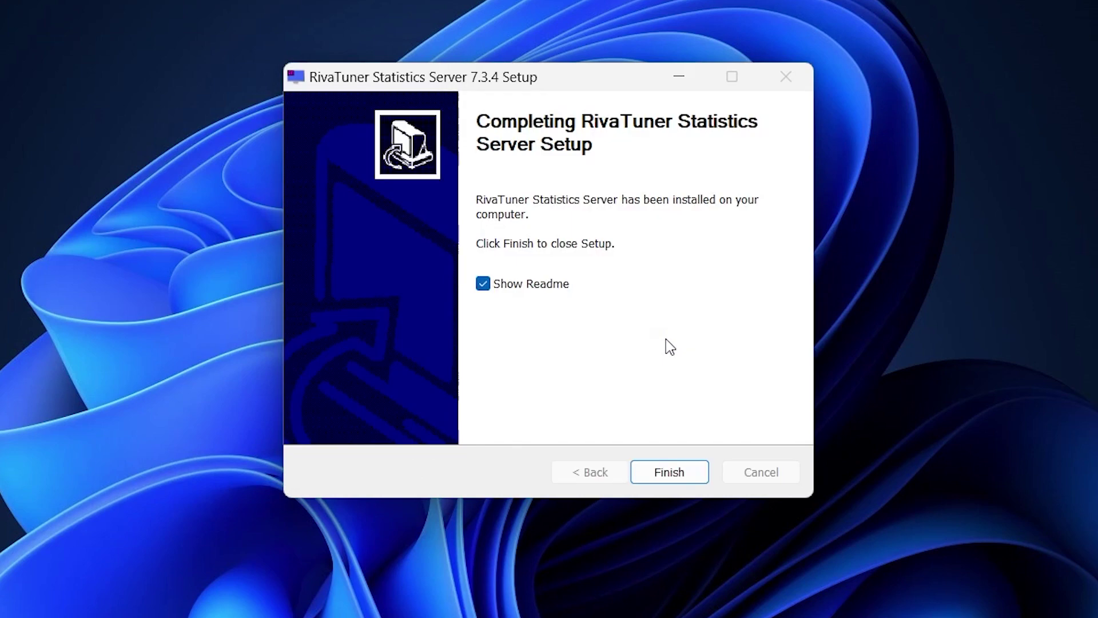
Step: Finish the RivaTuner and Afterburner installers with Show Readme unticked in both
{"action": "left_click", "coordinate": [544, 289]}
{"action": "left_click", "coordinate": [664, 475]}
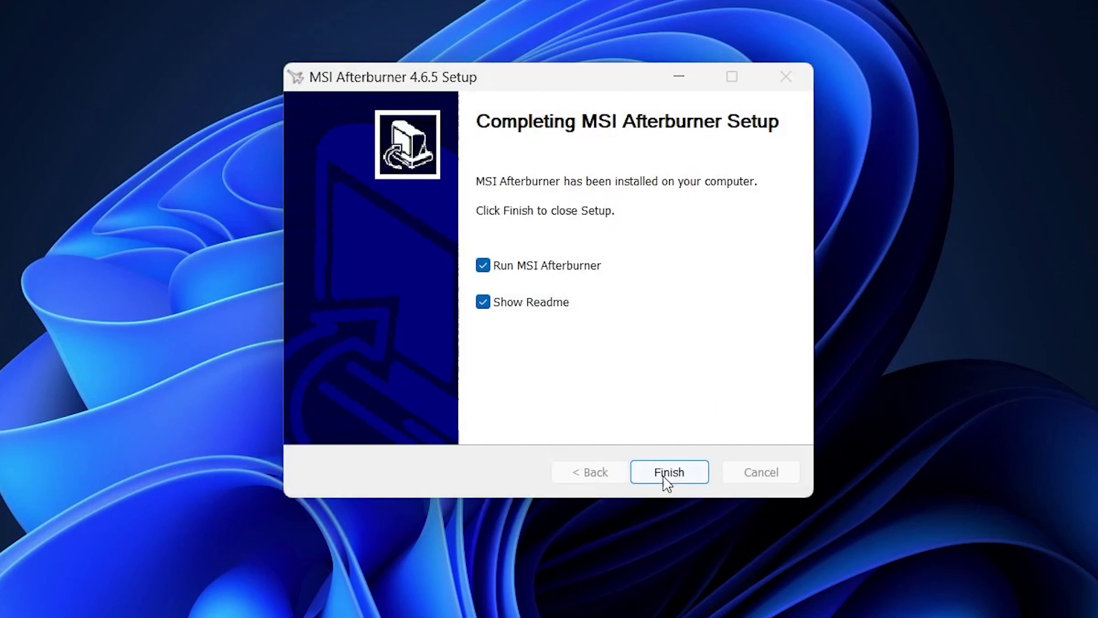
{"action": "left_click", "coordinate": [496, 306]}
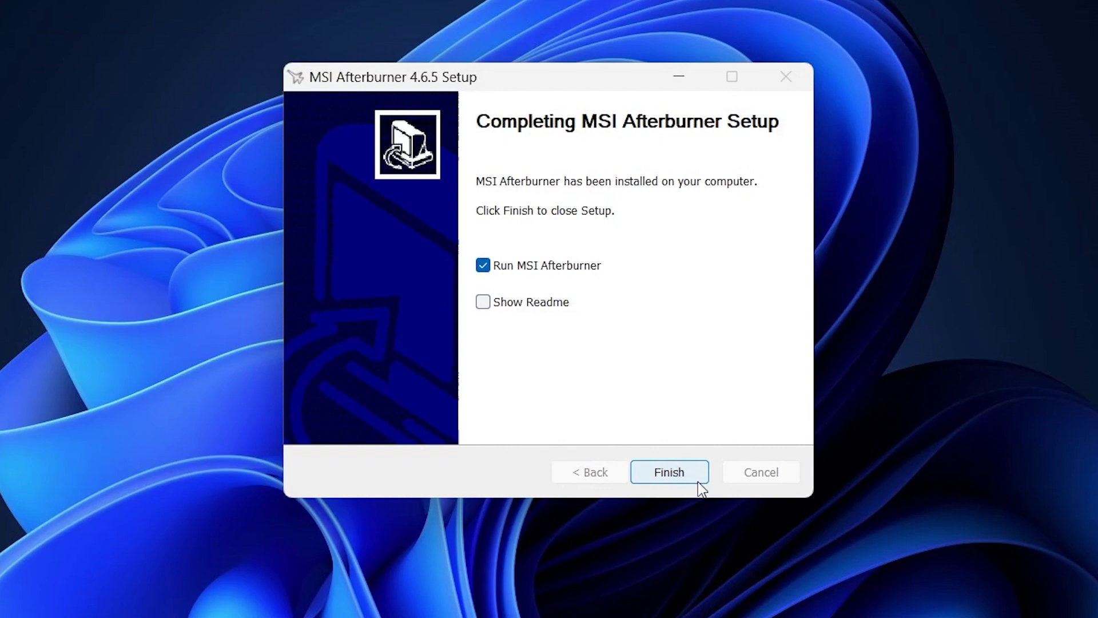
{"action": "left_click", "coordinate": [685, 477]}
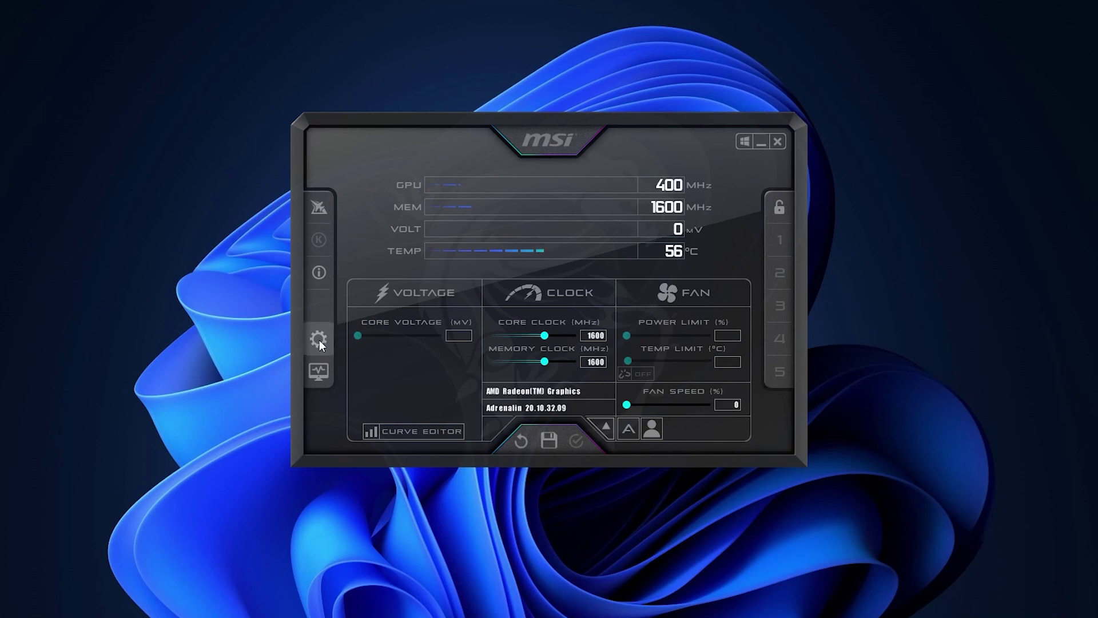
Step: Look through the hardware monitor's GPU usage and memory graphs, then close the monitor window
{"action": "left_click", "coordinate": [320, 374]}
{"action": "left_click_drag", "start_coordinate": [504, 232], "coordinate": [541, 102]}
{"action": "mouse_move", "coordinate": [784, 149]}
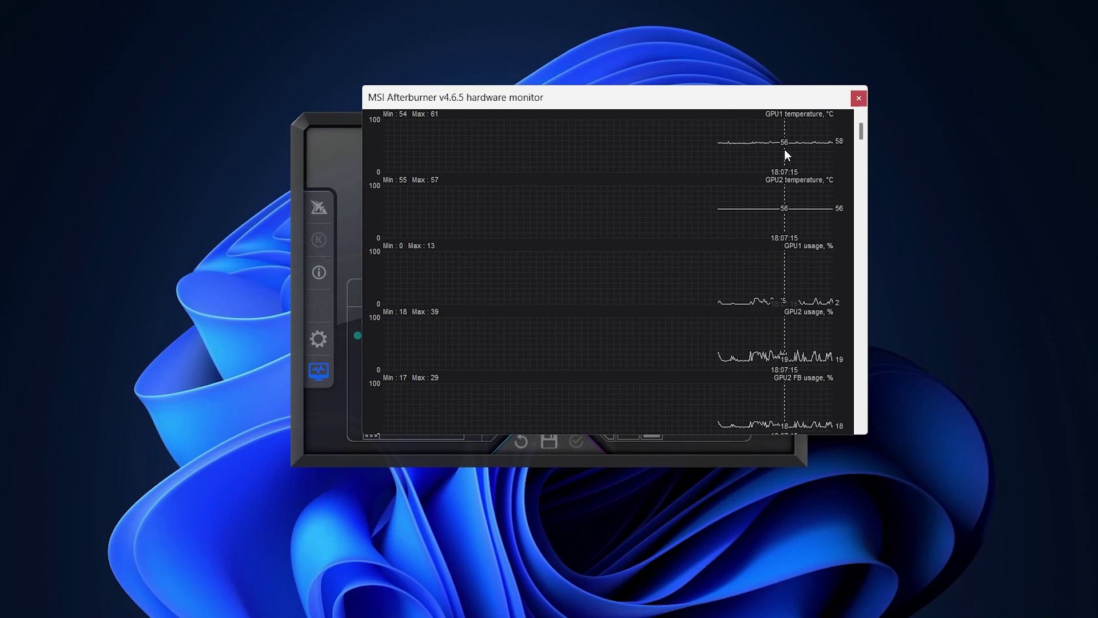
{"action": "scroll", "coordinate": [788, 193], "scroll_direction": "down", "scroll_amount": 3}
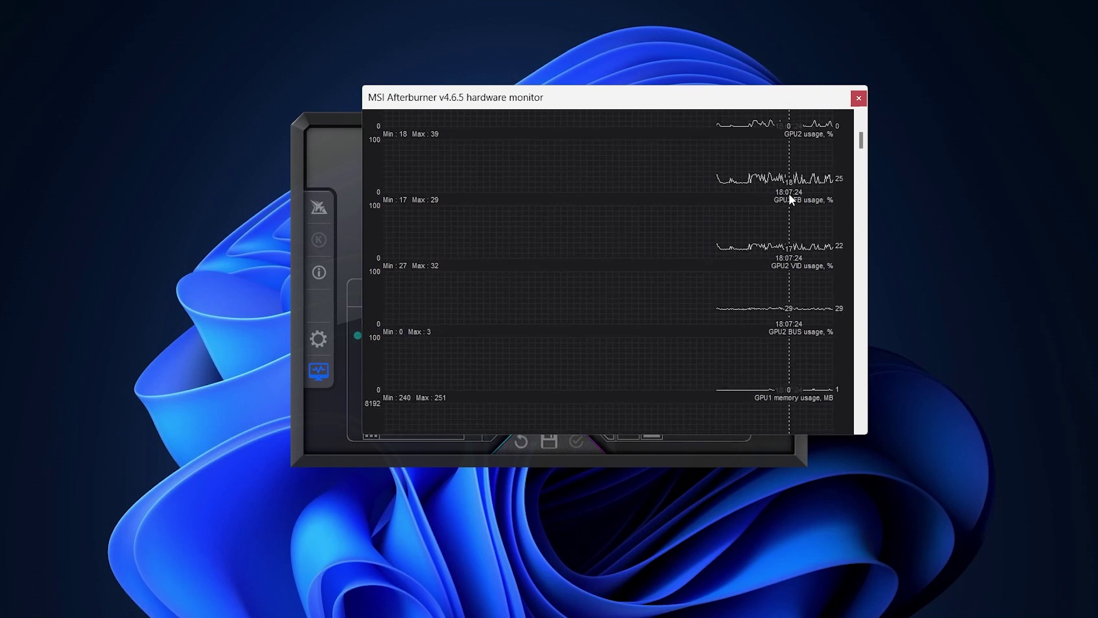
{"action": "scroll", "coordinate": [789, 198], "scroll_direction": "down", "scroll_amount": 1}
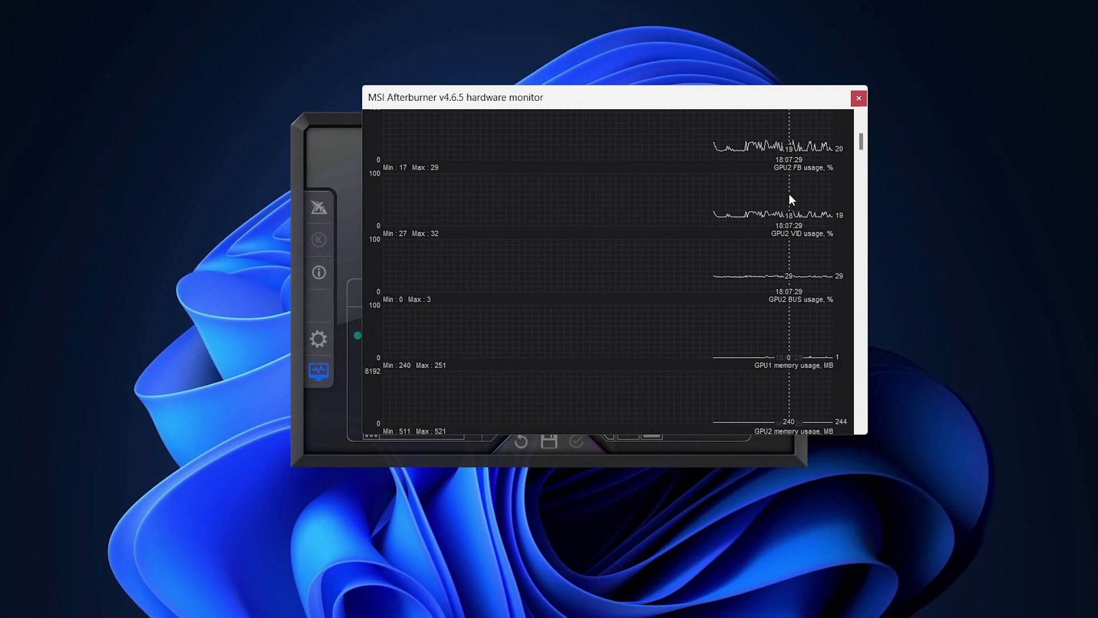
{"action": "left_click", "coordinate": [858, 98]}
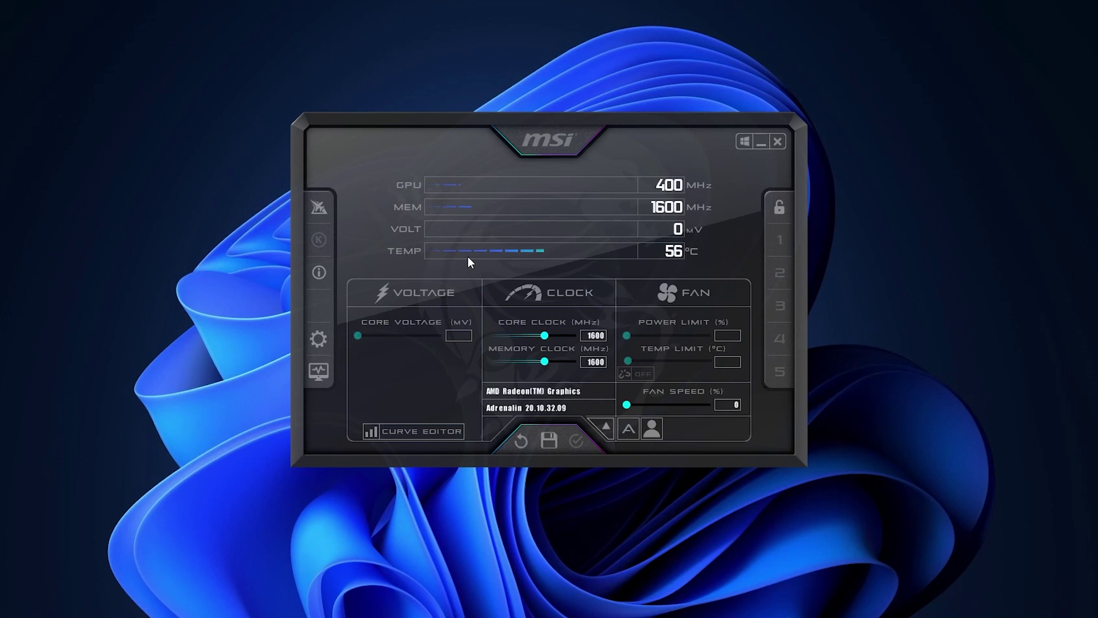
Step: Go to the Monitoring tab of Afterburner's settings
{"action": "left_click", "coordinate": [319, 339]}
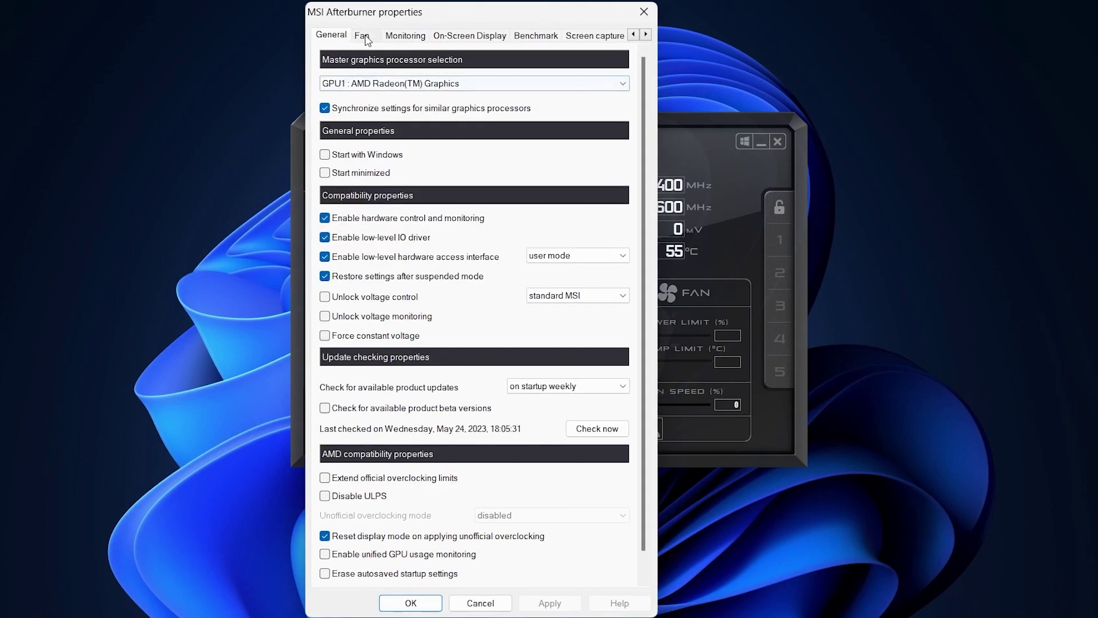
{"action": "left_click", "coordinate": [405, 37]}
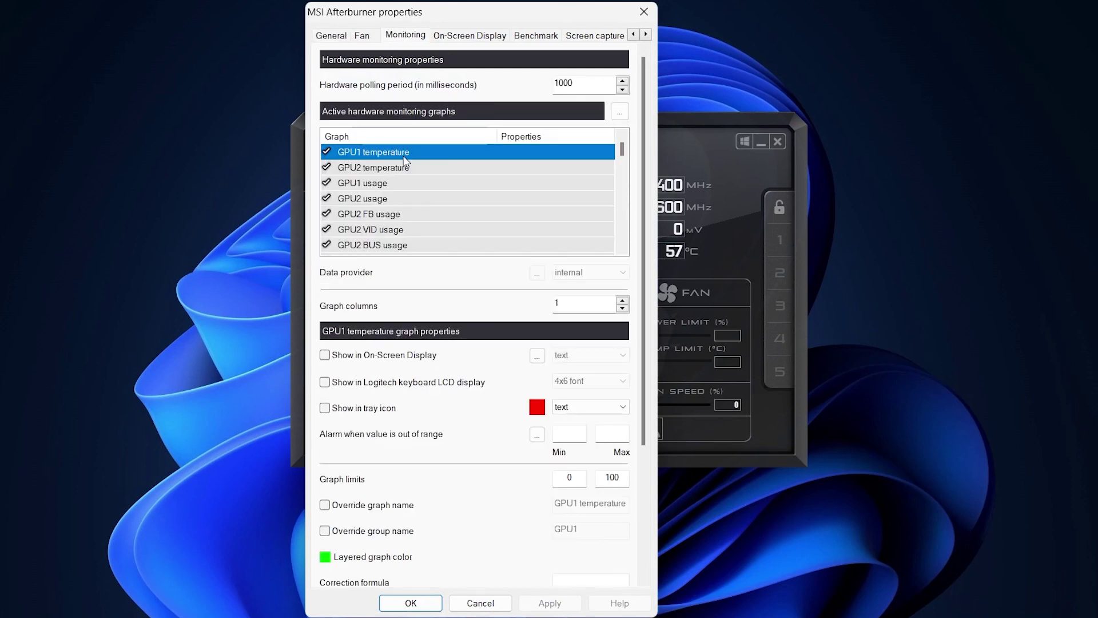
{"action": "scroll", "coordinate": [401, 226], "scroll_direction": "down", "scroll_amount": 10}
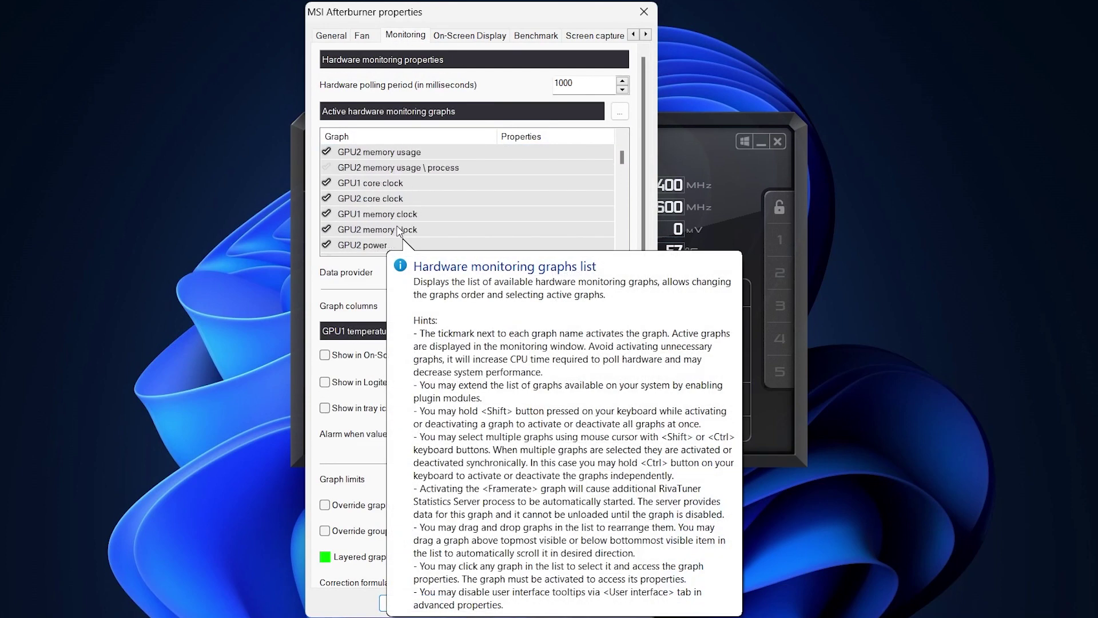
{"action": "scroll", "coordinate": [399, 230], "scroll_direction": "up", "scroll_amount": 10}
{"action": "scroll", "coordinate": [378, 236], "scroll_direction": "down", "scroll_amount": 20}
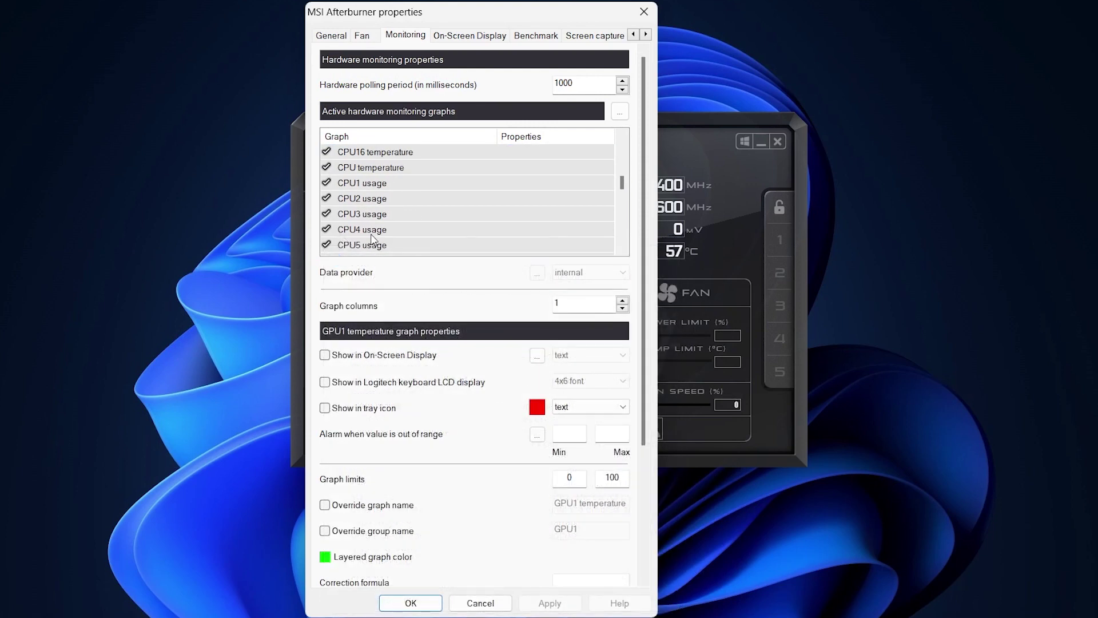
Step: Deactivate the CPU4 usage graph and activate the Framerate graph
{"action": "left_click", "coordinate": [327, 230]}
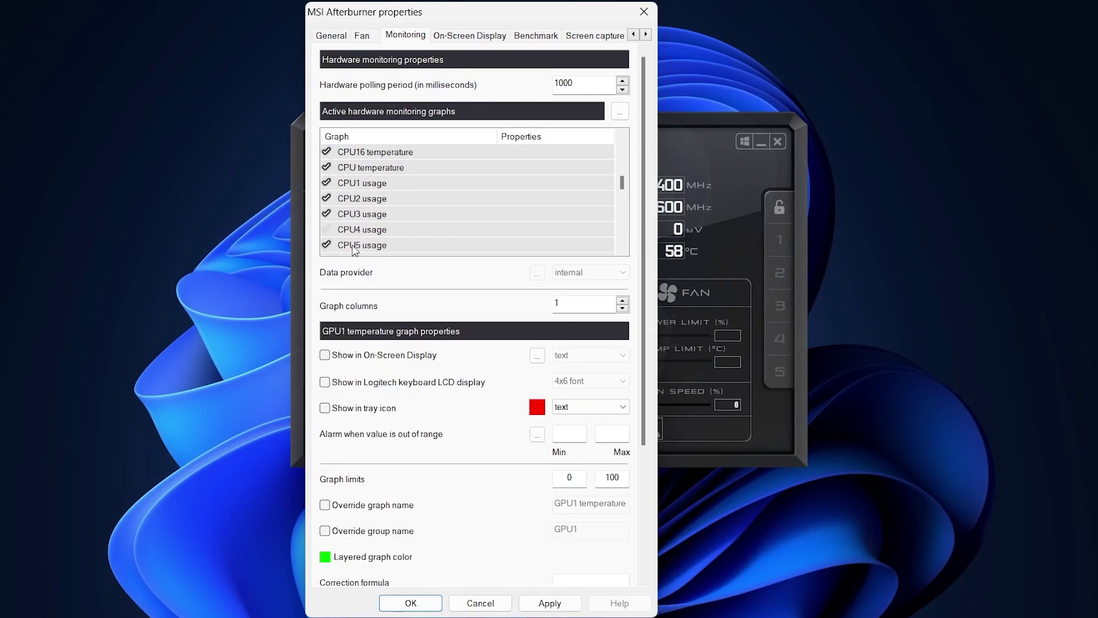
{"action": "scroll", "coordinate": [332, 235], "scroll_direction": "down", "scroll_amount": 6}
{"action": "left_click", "coordinate": [327, 230]}
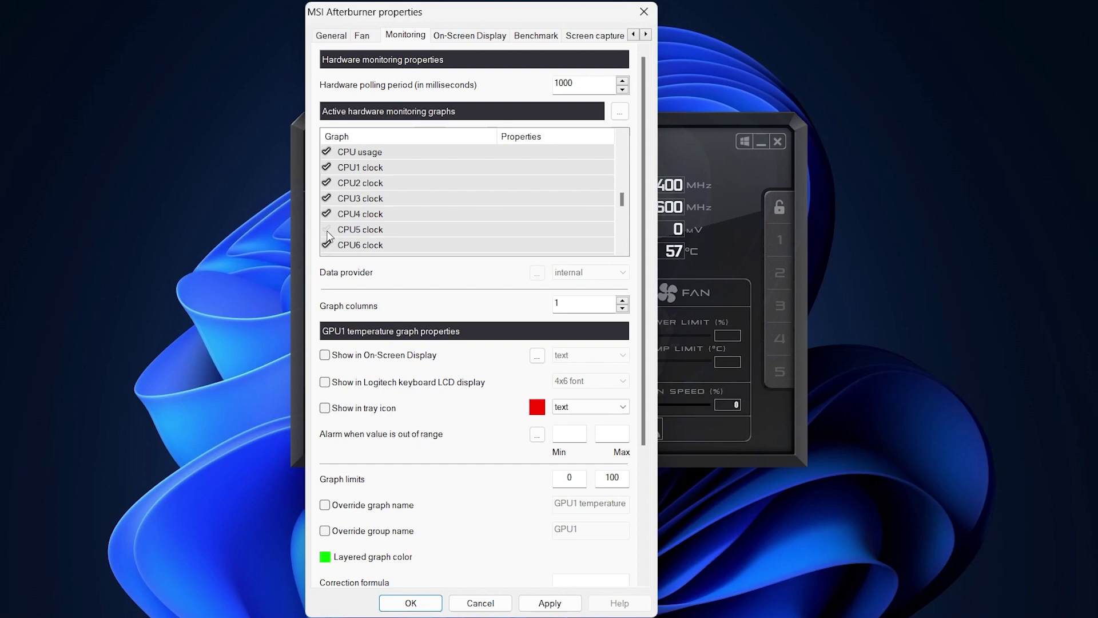
{"action": "left_click", "coordinate": [327, 229]}
{"action": "scroll", "coordinate": [329, 234], "scroll_direction": "down", "scroll_amount": 5}
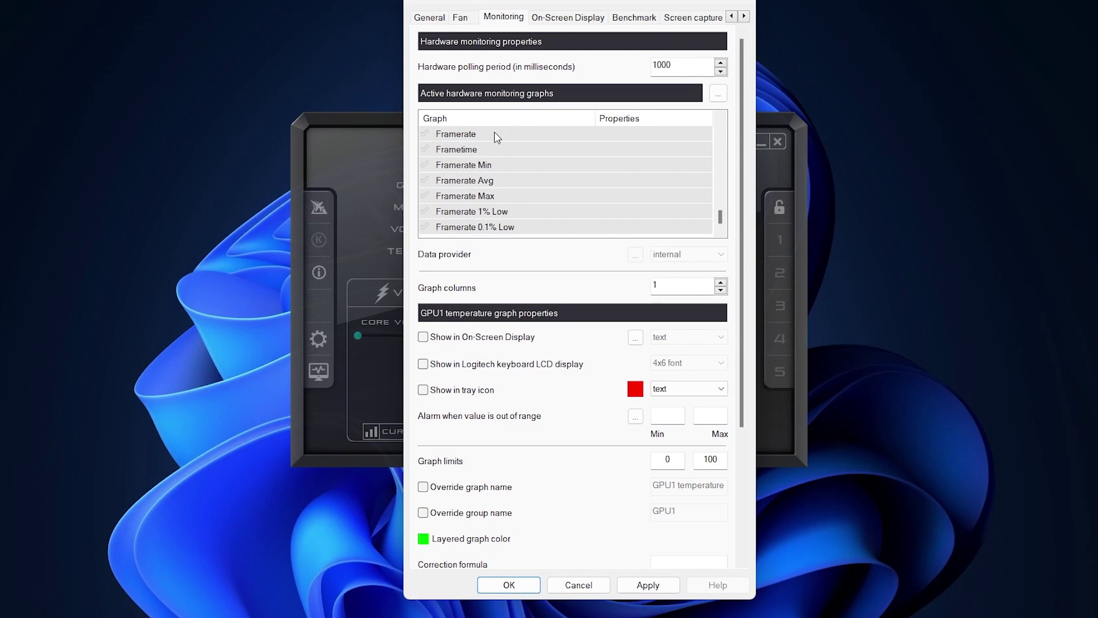
{"action": "scroll", "coordinate": [495, 183], "scroll_direction": "up", "scroll_amount": 6}
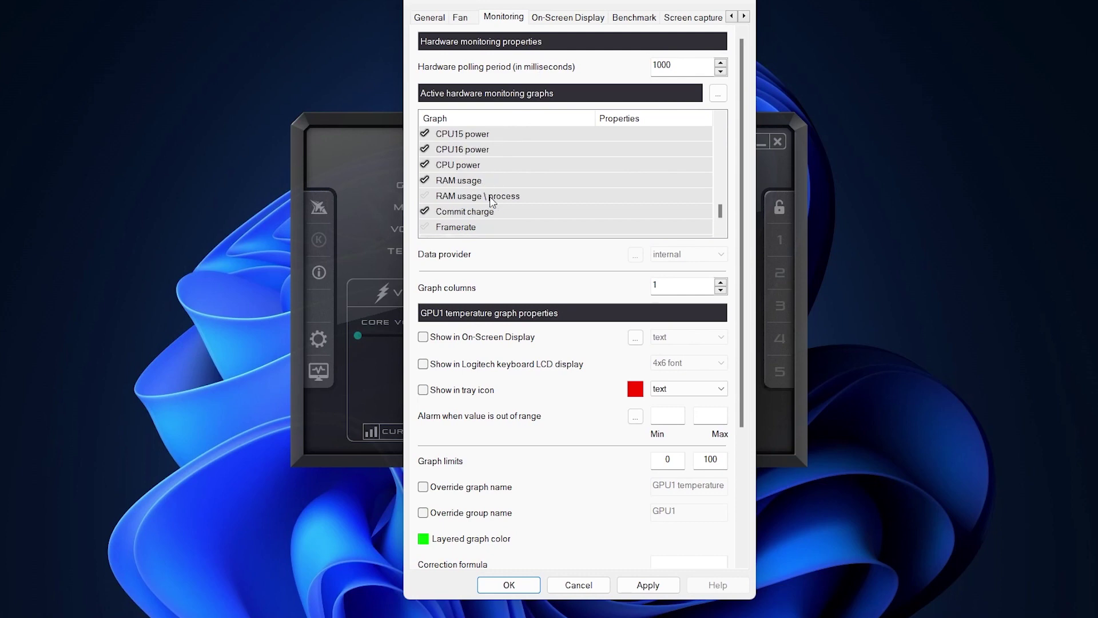
{"action": "scroll", "coordinate": [495, 183], "scroll_direction": "down", "scroll_amount": 6}
{"action": "scroll", "coordinate": [446, 171], "scroll_direction": "up", "scroll_amount": 3}
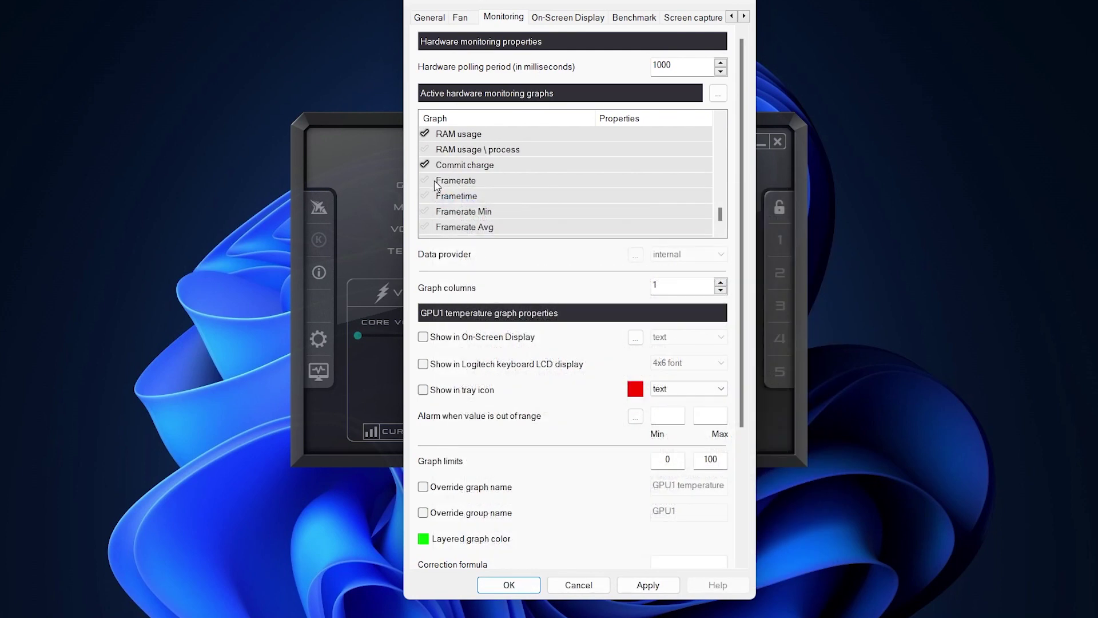
{"action": "left_click", "coordinate": [425, 182]}
Step: Set GPU1 temperature to show in the On-Screen Display
{"action": "scroll", "coordinate": [455, 184], "scroll_direction": "up", "scroll_amount": 10}
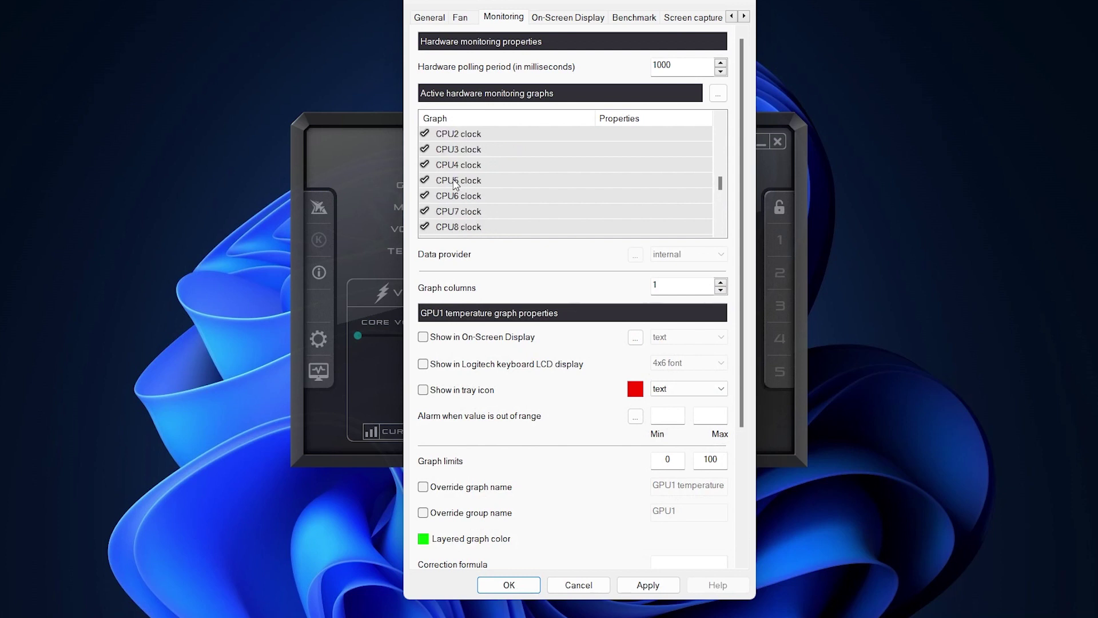
{"action": "scroll", "coordinate": [455, 183], "scroll_direction": "up", "scroll_amount": 10}
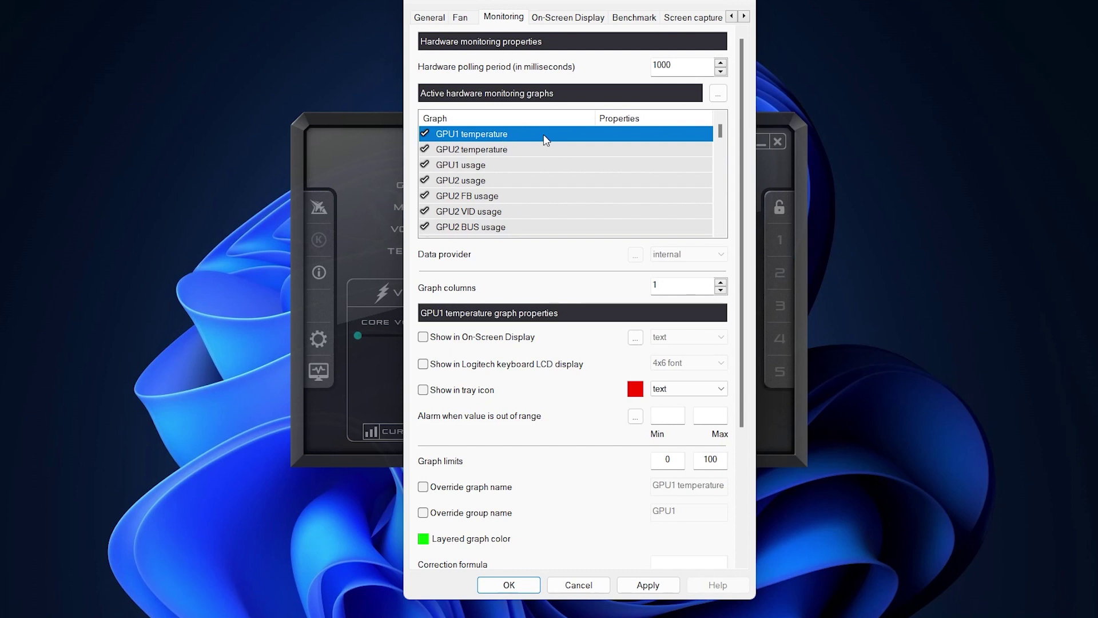
{"action": "left_click", "coordinate": [472, 340]}
{"action": "scroll", "coordinate": [527, 203], "scroll_direction": "down", "scroll_amount": 10}
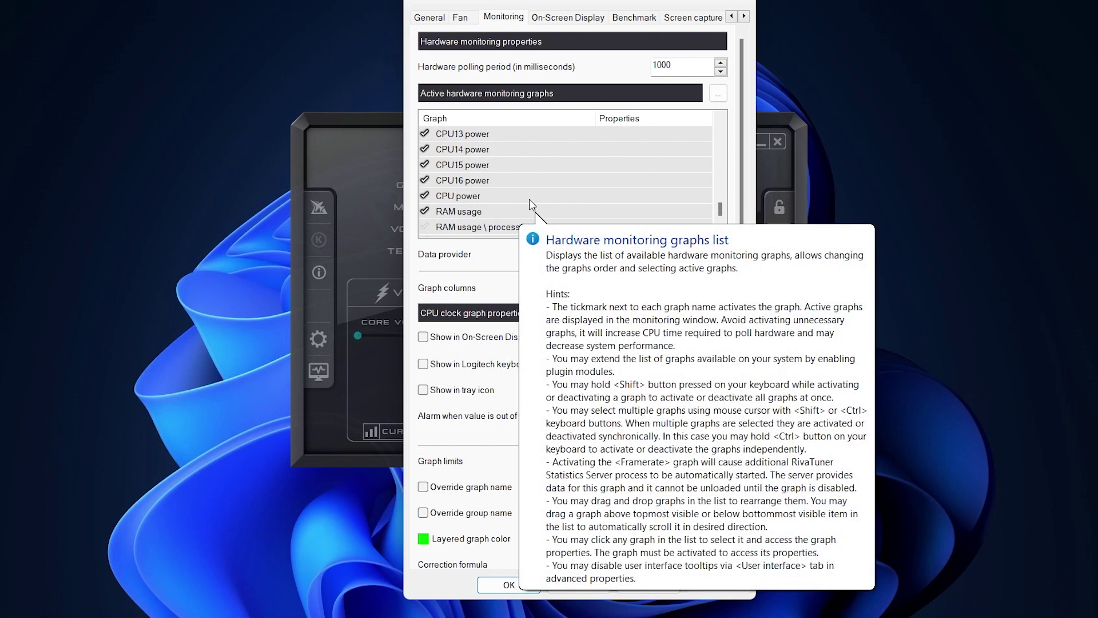
Step: Set RAM usage to show in the On-Screen Display and apply the monitoring changes
{"action": "left_click", "coordinate": [491, 213]}
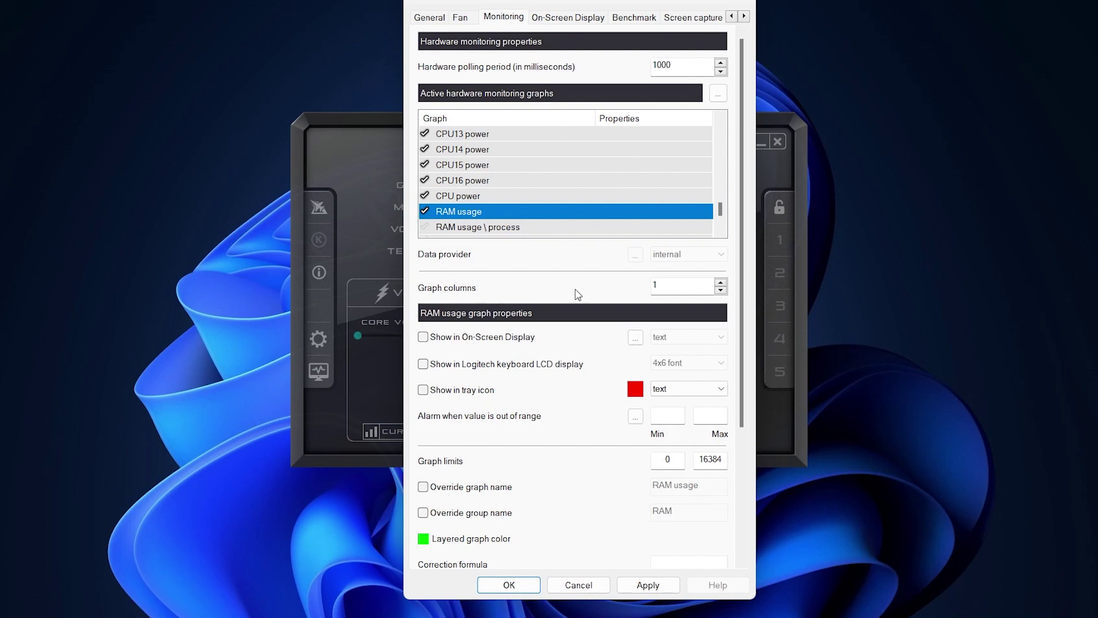
{"action": "left_click", "coordinate": [424, 340]}
{"action": "key", "text": "f"}
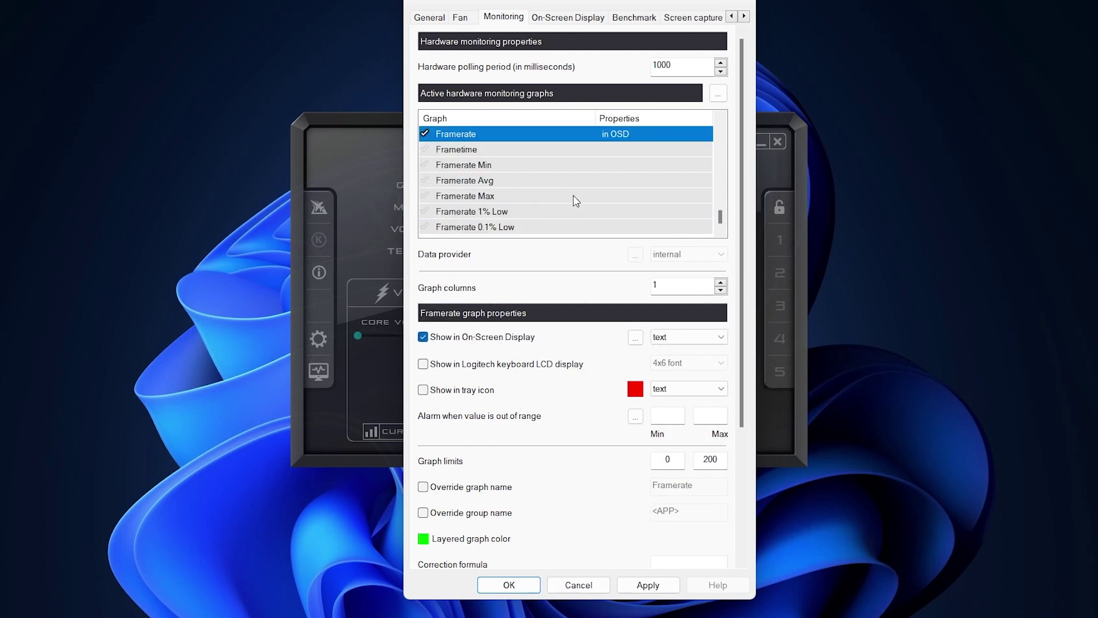
{"action": "scroll", "coordinate": [573, 194], "scroll_direction": "up", "scroll_amount": 10}
{"action": "scroll", "coordinate": [573, 195], "scroll_direction": "up", "scroll_amount": 5}
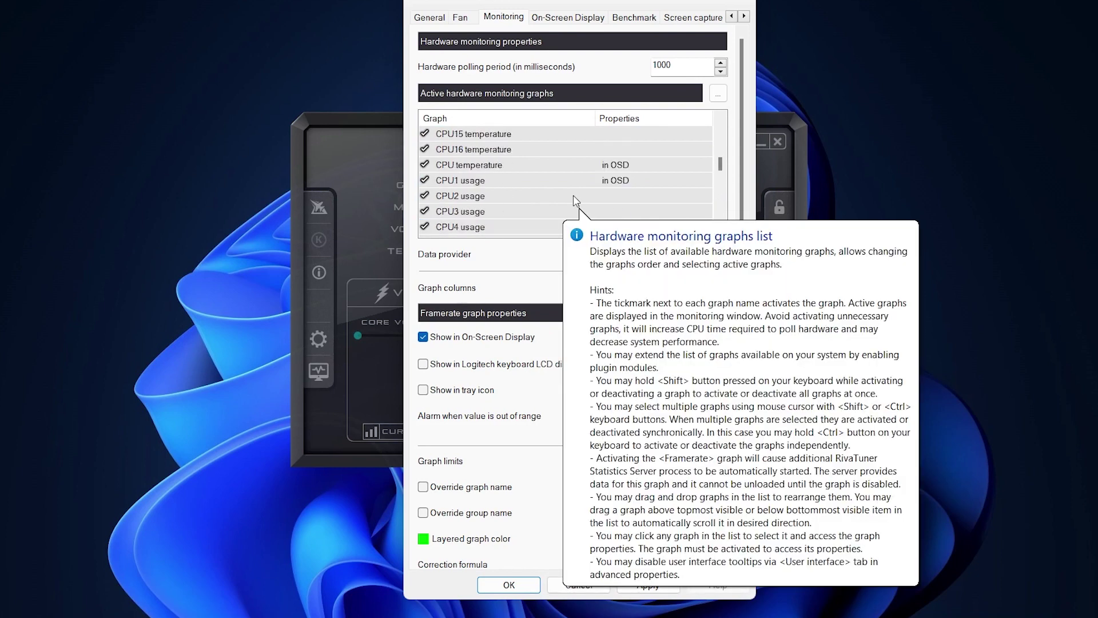
{"action": "left_click", "coordinate": [658, 584]}
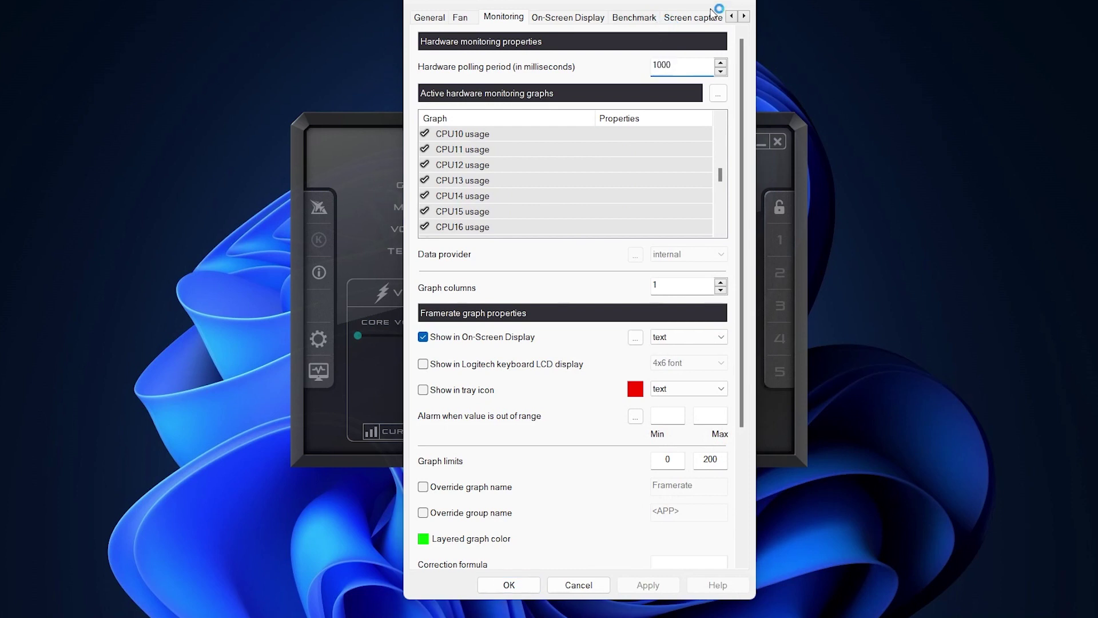
Step: Choose the MSI Gaming Z skin by Drerex Design in User Interface settings and confirm with OK
{"action": "left_click", "coordinate": [744, 16]}
{"action": "left_click", "coordinate": [743, 16]}
{"action": "left_click", "coordinate": [743, 16]}
{"action": "left_click", "coordinate": [743, 16]}
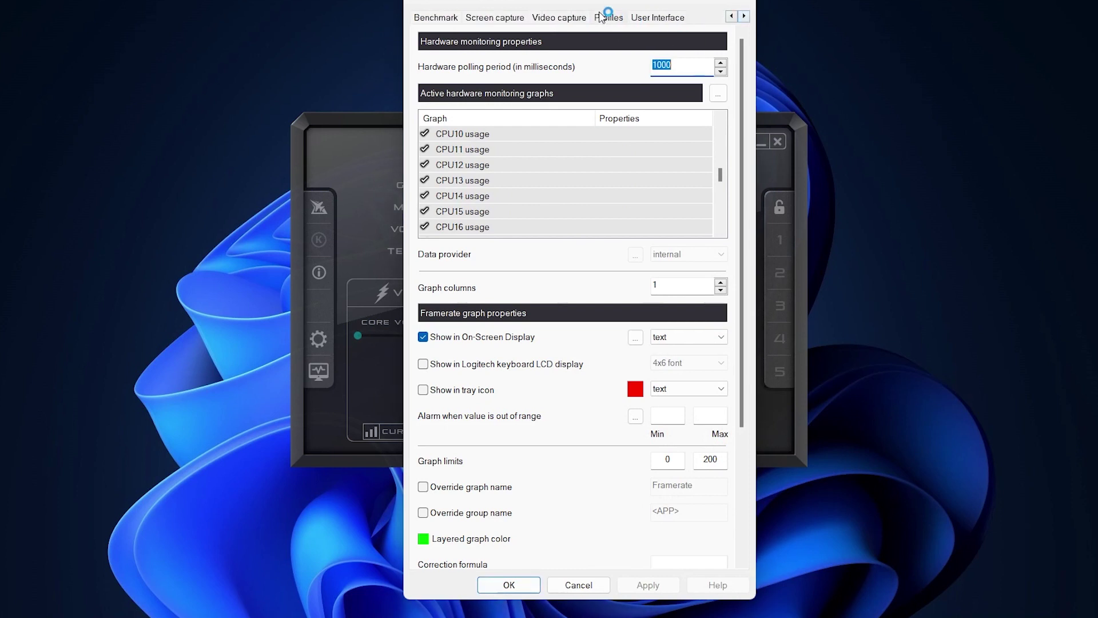
{"action": "left_click", "coordinate": [657, 17]}
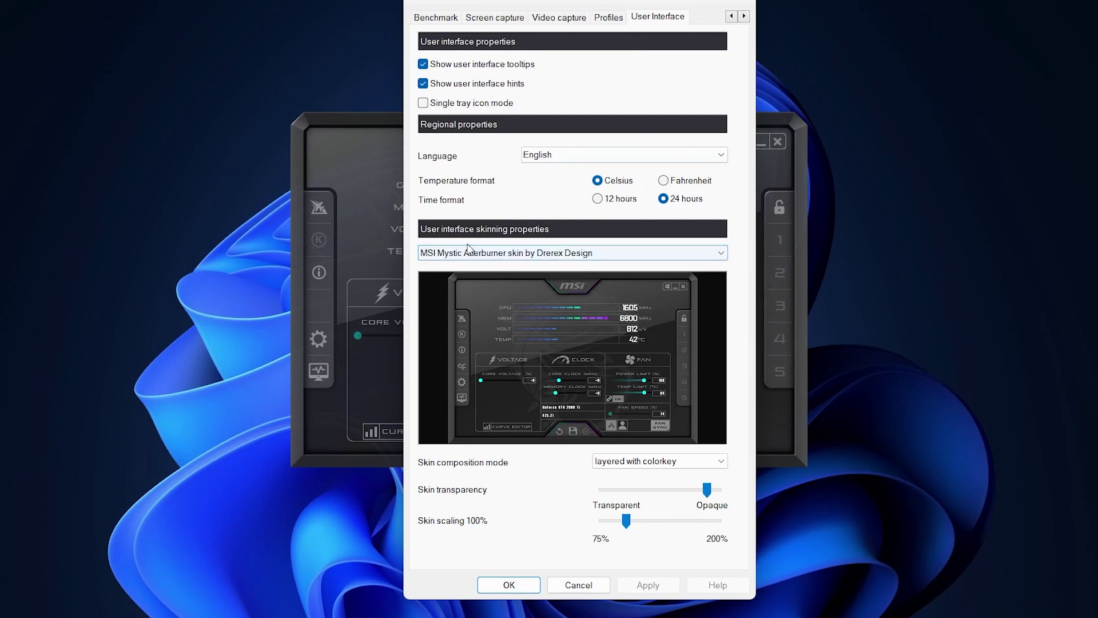
{"action": "left_click", "coordinate": [505, 256]}
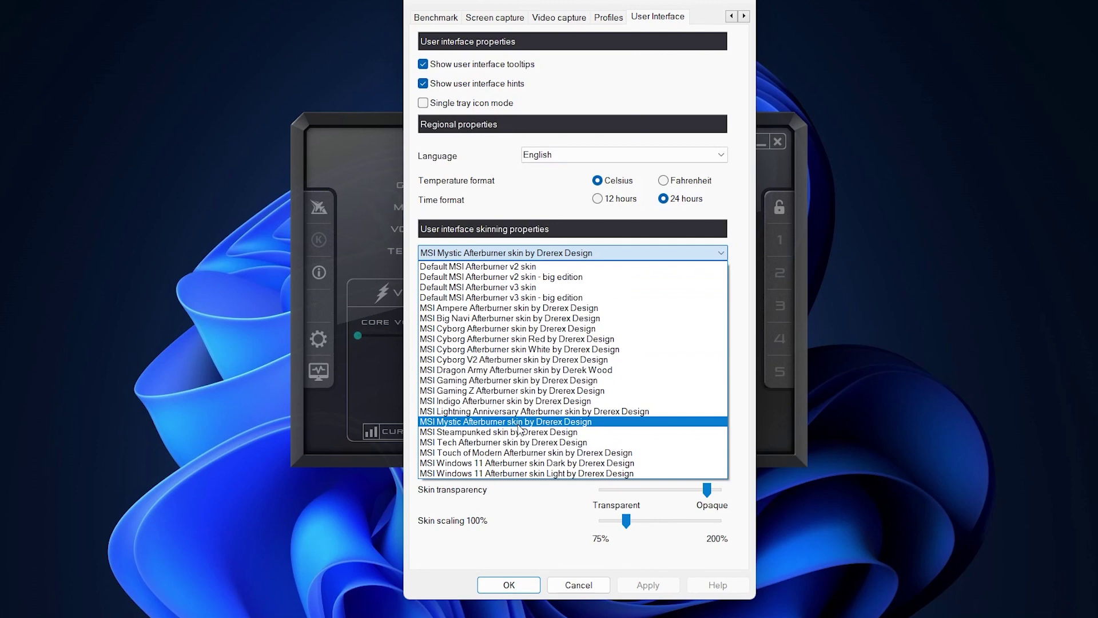
{"action": "left_click", "coordinate": [562, 266]}
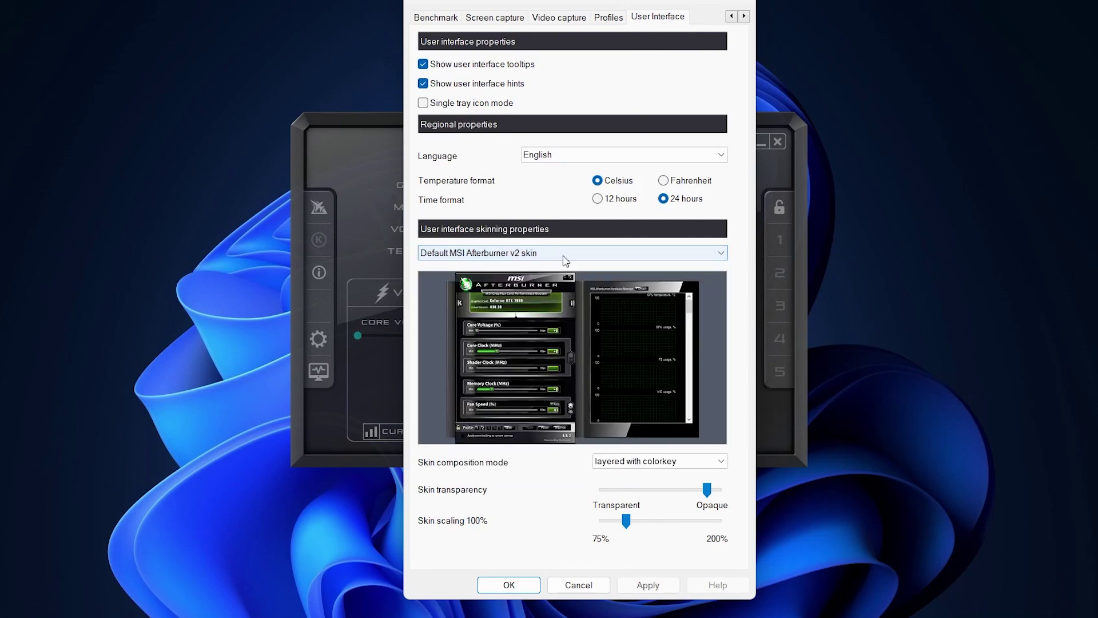
{"action": "left_click", "coordinate": [602, 252]}
{"action": "left_click", "coordinate": [589, 277]}
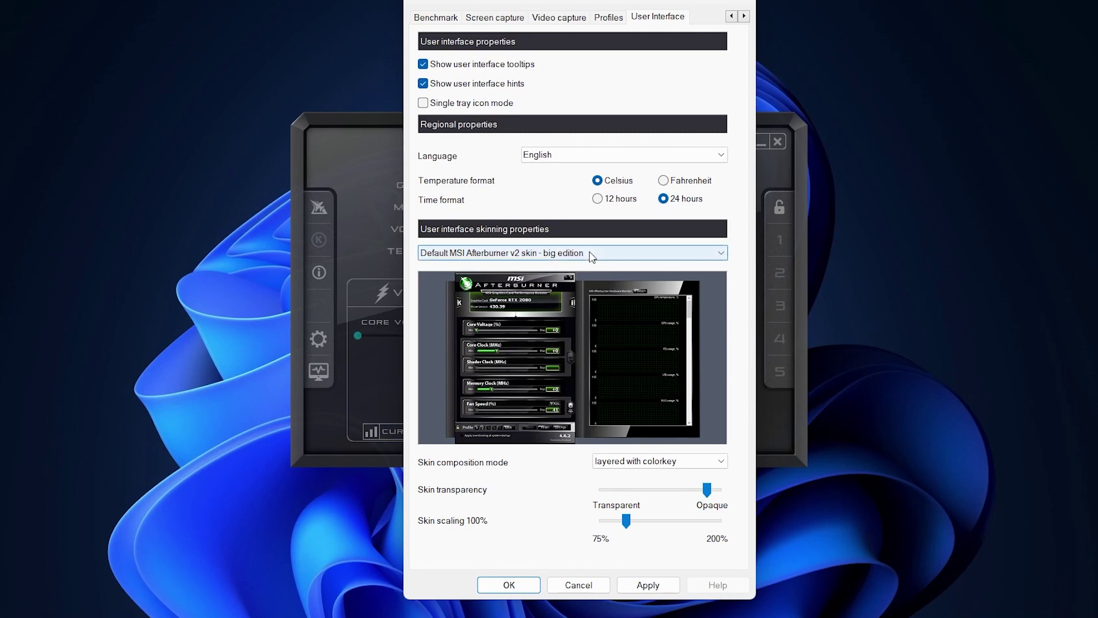
{"action": "left_click", "coordinate": [595, 253]}
{"action": "left_click", "coordinate": [583, 391]}
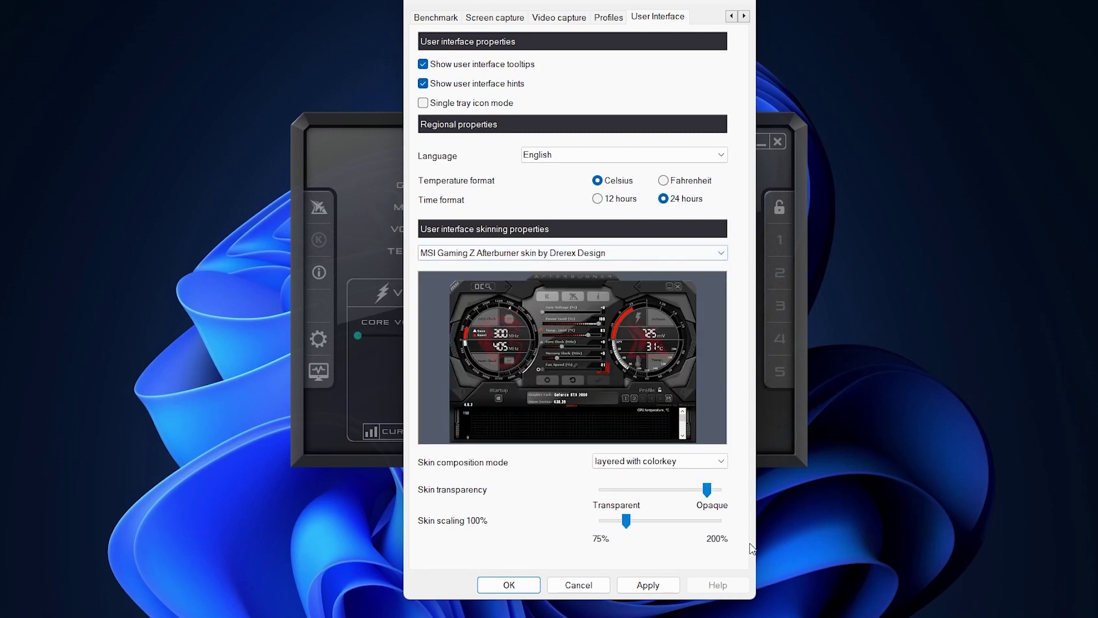
{"action": "left_click", "coordinate": [511, 587]}
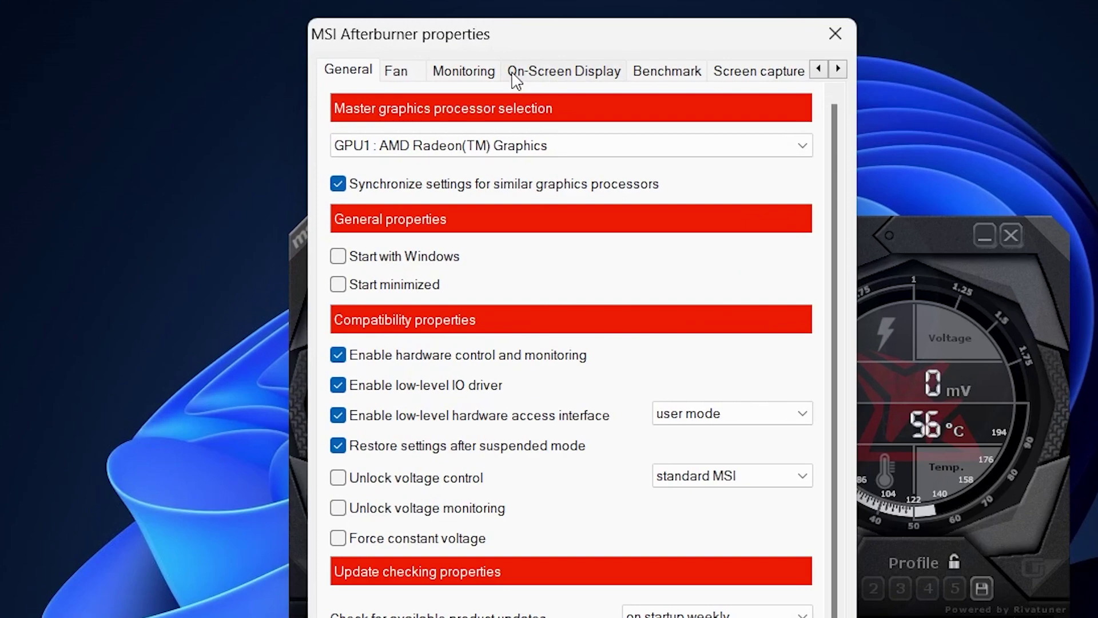
Step: Assign Shift + F11 as the Toggle On-Screen Display hotkey
{"action": "left_click", "coordinate": [560, 78]}
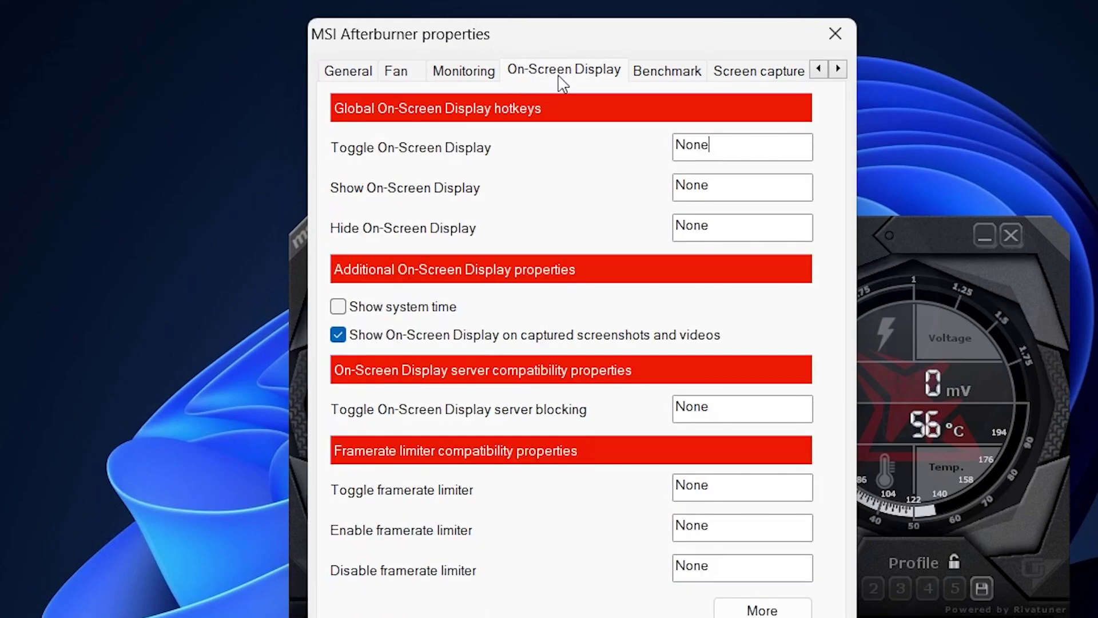
{"action": "left_click", "coordinate": [725, 147]}
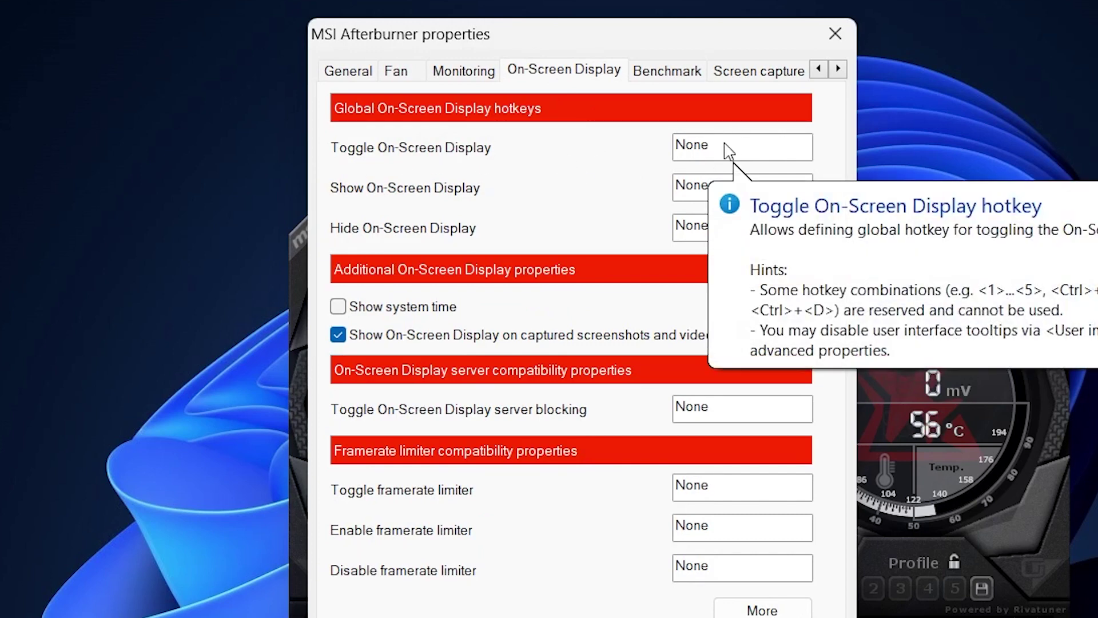
{"action": "key", "text": "shift"}
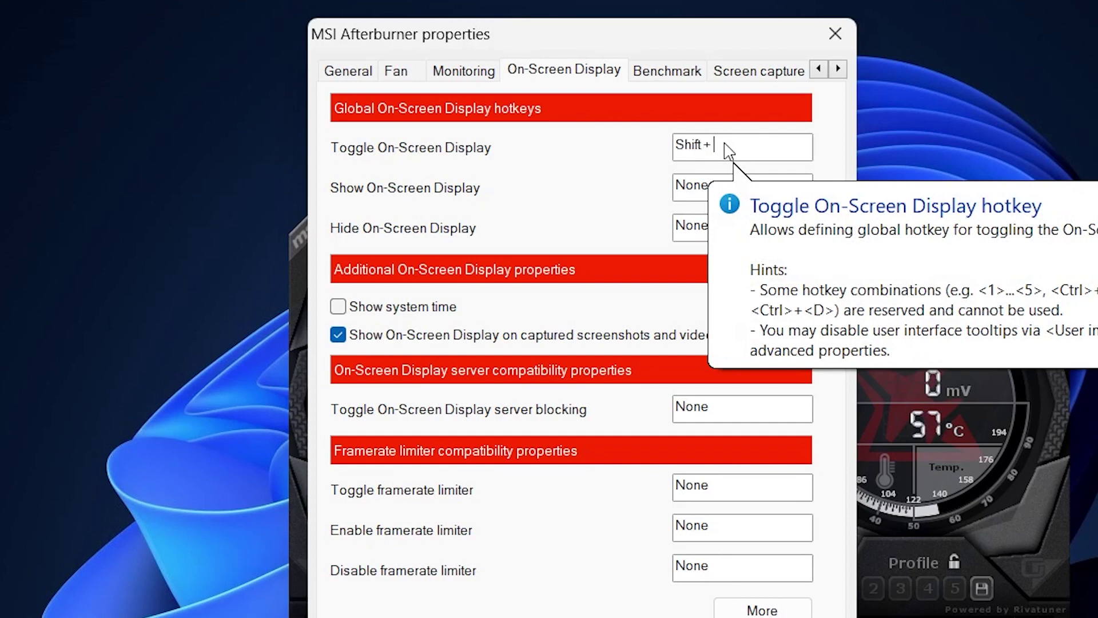
{"action": "key", "text": "shift+F11"}
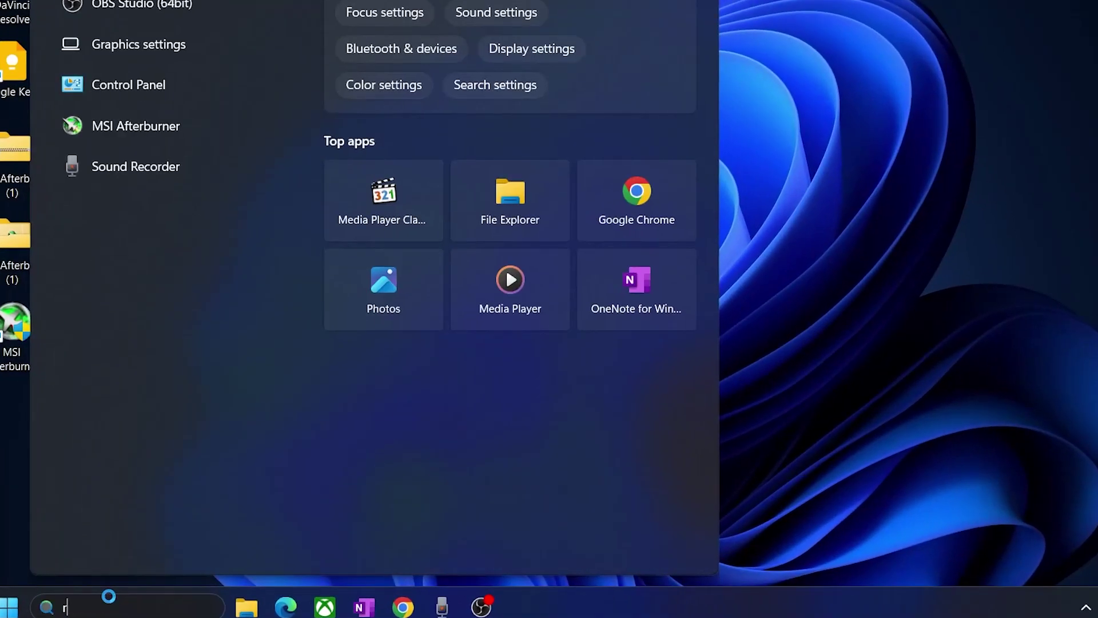
Step: Dismiss the 'riva' Start search and open RivaTuner Statistics Server from the system tray
{"action": "type", "text": "riva"}
{"action": "key", "text": "Return"}
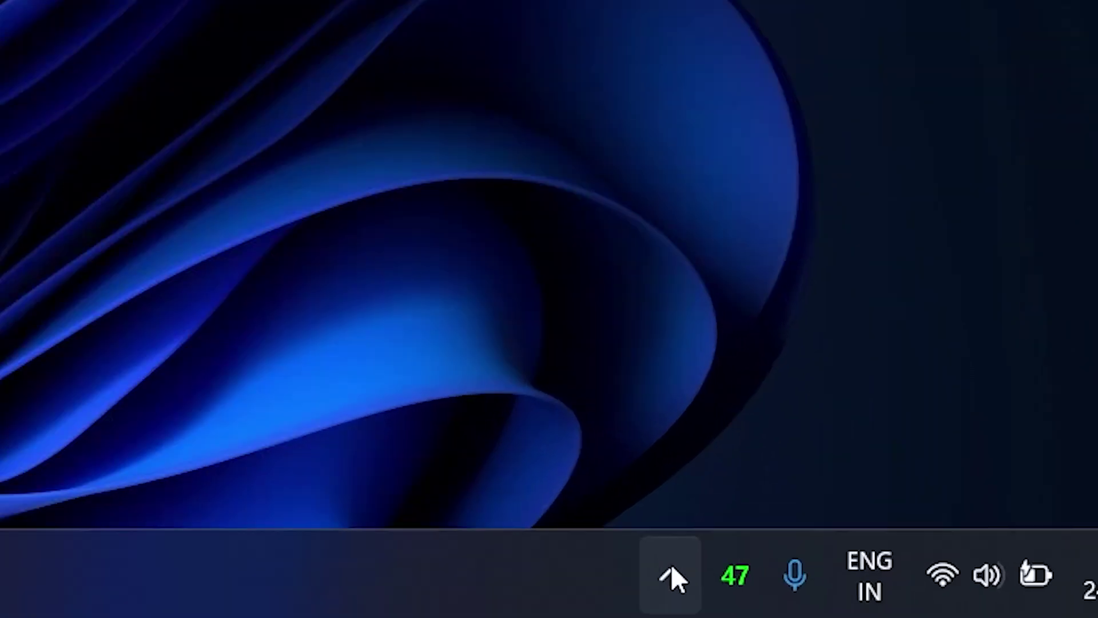
{"action": "left_click", "coordinate": [891, 600]}
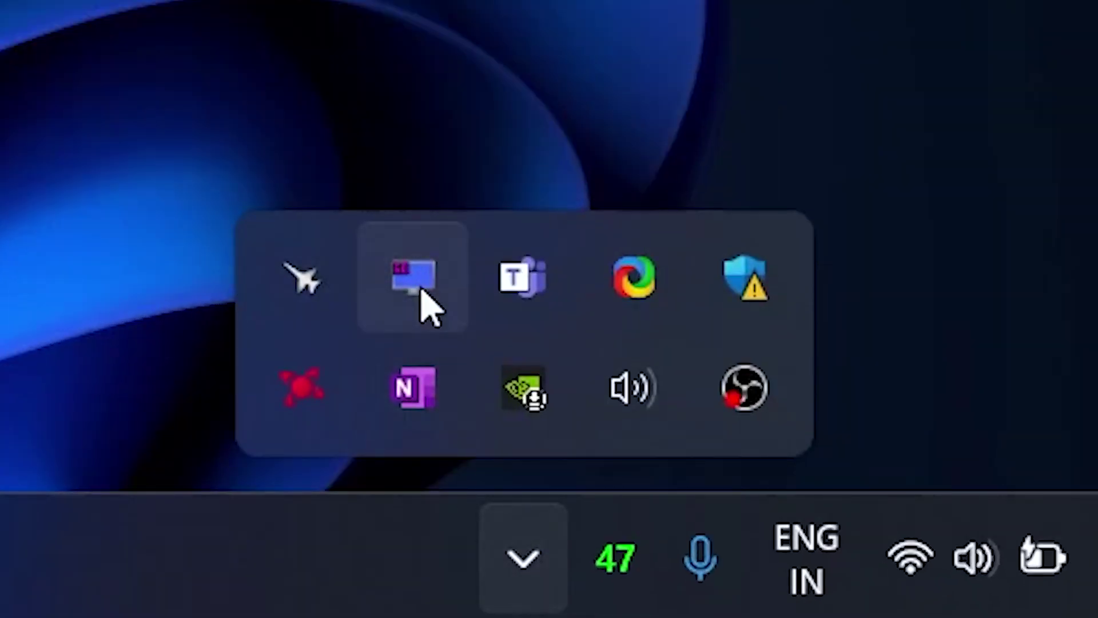
{"action": "left_click", "coordinate": [428, 294]}
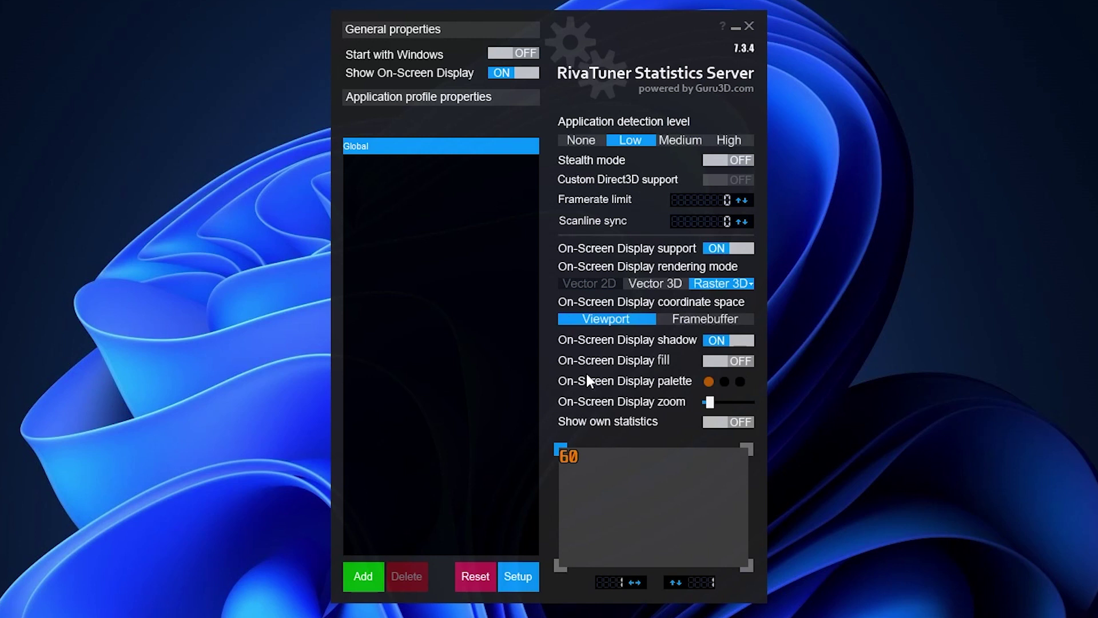
{"action": "left_click", "coordinate": [749, 448]}
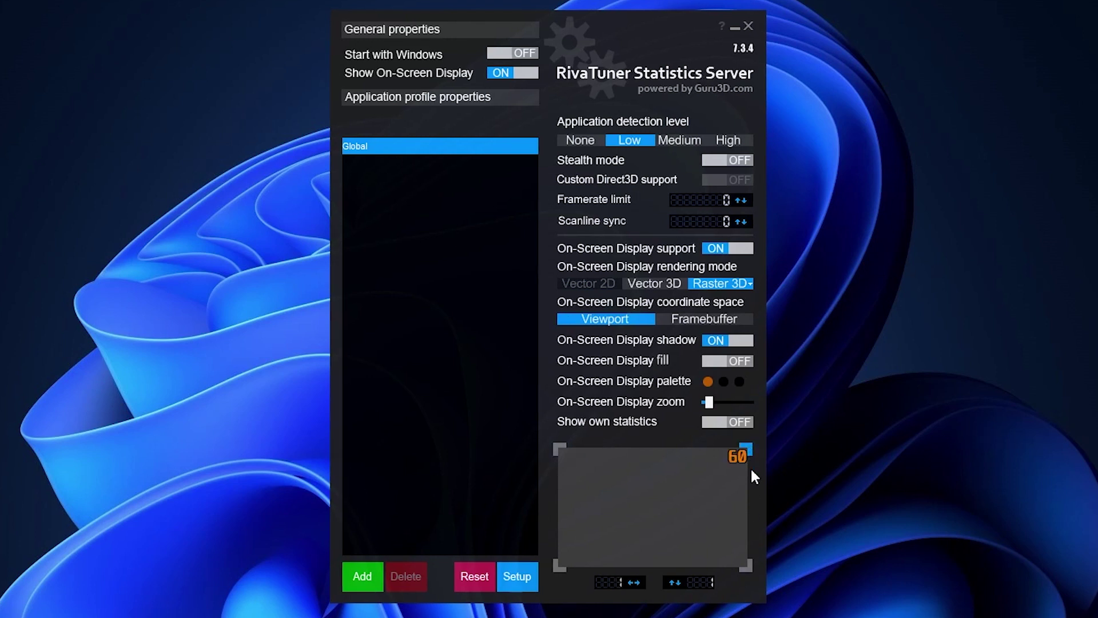
{"action": "left_click", "coordinate": [747, 565]}
{"action": "left_click", "coordinate": [558, 568]}
{"action": "left_click", "coordinate": [560, 449]}
Step: Change the first On-Screen Display palette colour to red (R 254, G 76, B 40)
{"action": "left_click", "coordinate": [707, 381]}
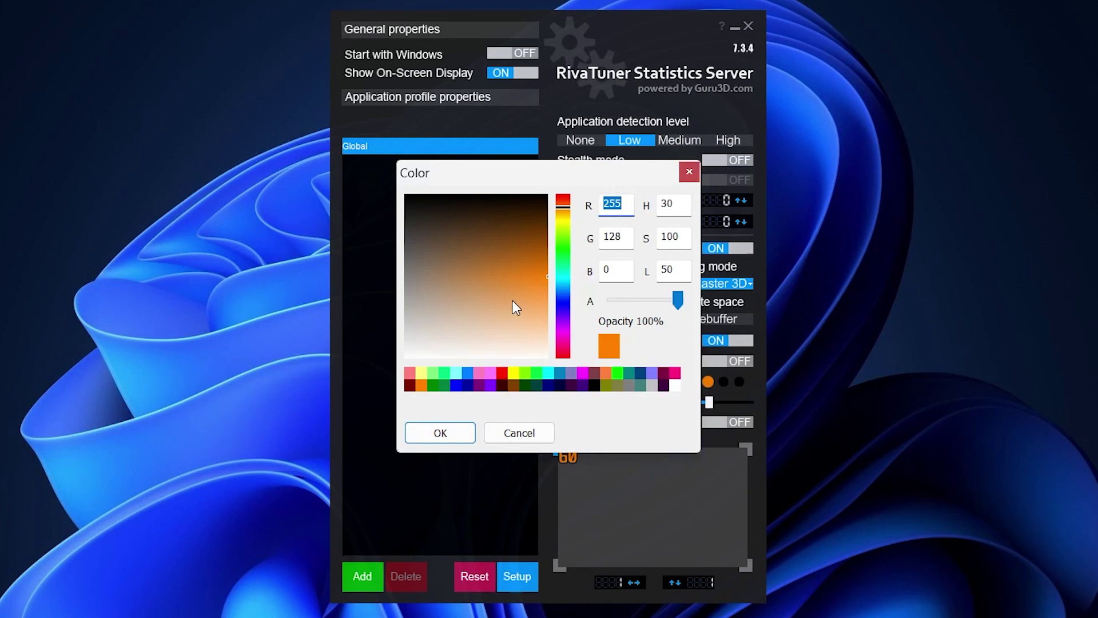
{"action": "left_click", "coordinate": [564, 313]}
{"action": "left_click_drag", "start_coordinate": [564, 320], "coordinate": [565, 199]}
{"action": "left_click_drag", "start_coordinate": [520, 266], "coordinate": [549, 231]}
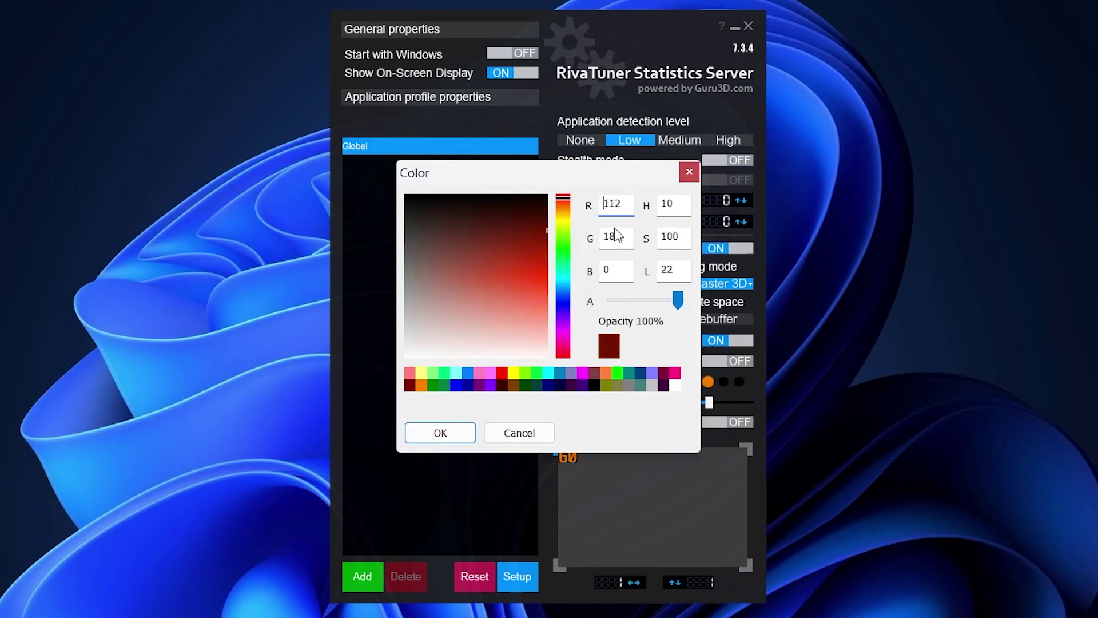
{"action": "left_click_drag", "start_coordinate": [498, 290], "coordinate": [568, 291]}
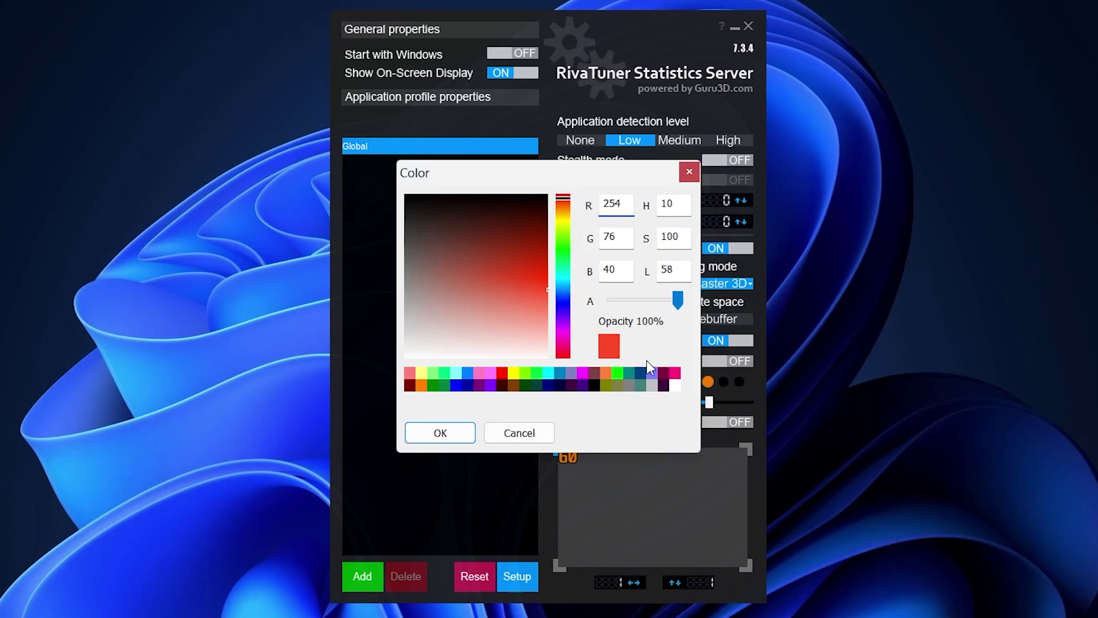
{"action": "left_click", "coordinate": [441, 433]}
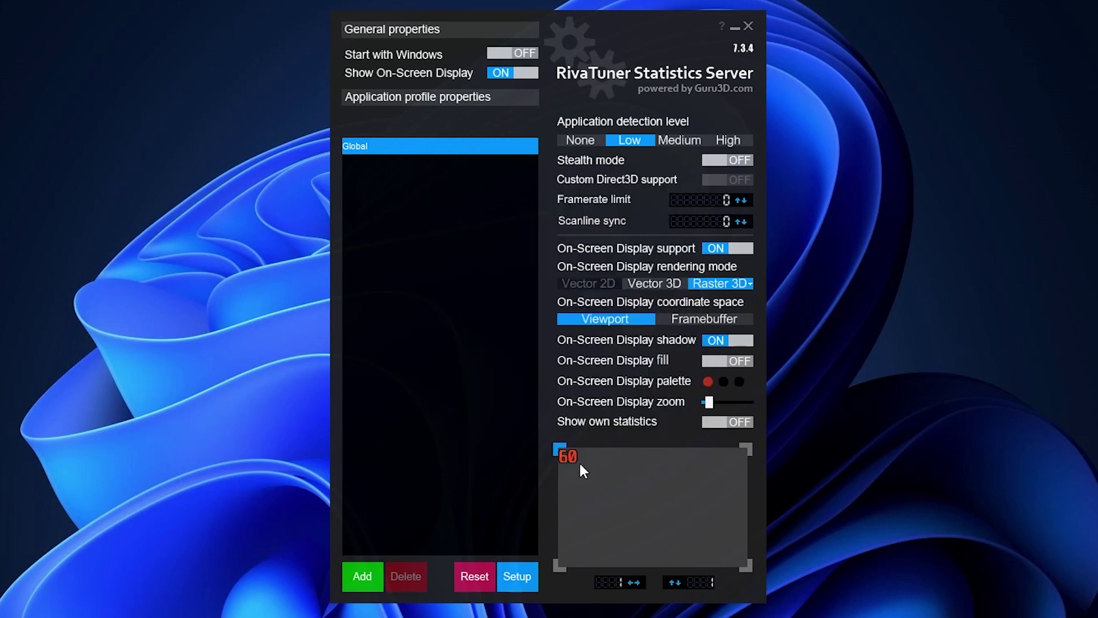
Step: Raise the On-Screen Display zoom for larger text and switch the OSD fill on
{"action": "left_click_drag", "start_coordinate": [709, 402], "coordinate": [745, 403]}
{"action": "left_click", "coordinate": [713, 402]}
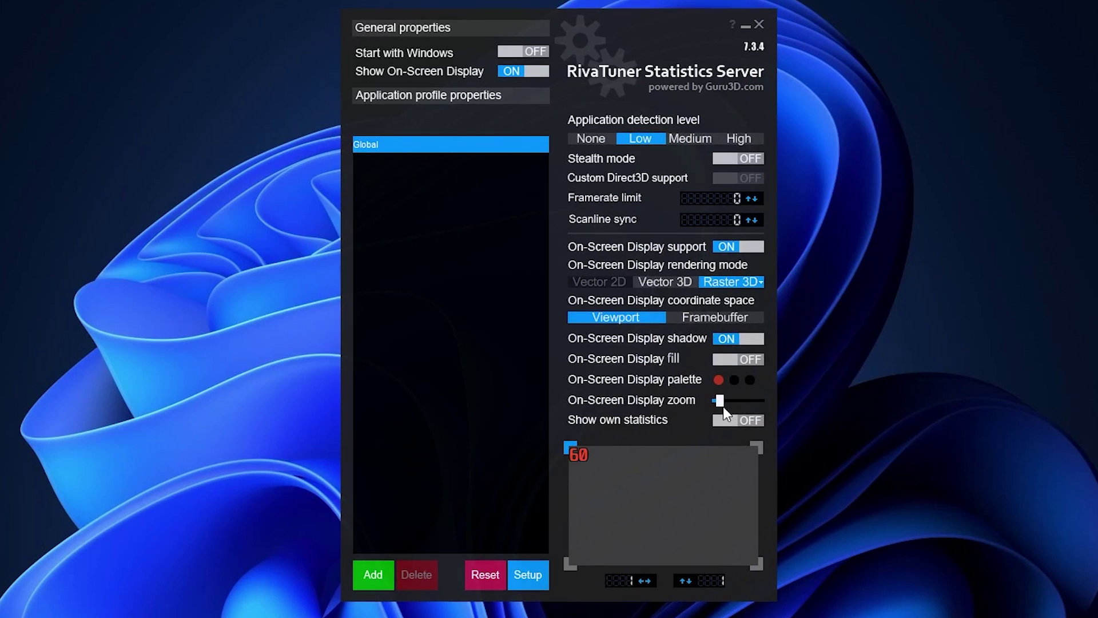
{"action": "left_click", "coordinate": [734, 400]}
{"action": "left_click", "coordinate": [734, 400]}
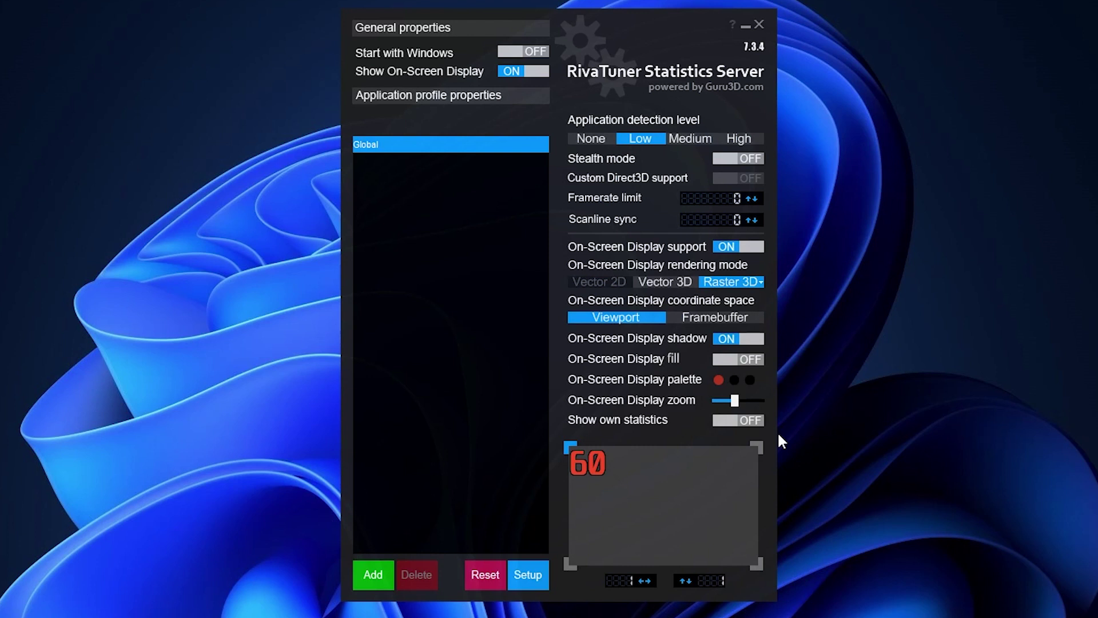
{"action": "left_click", "coordinate": [732, 361]}
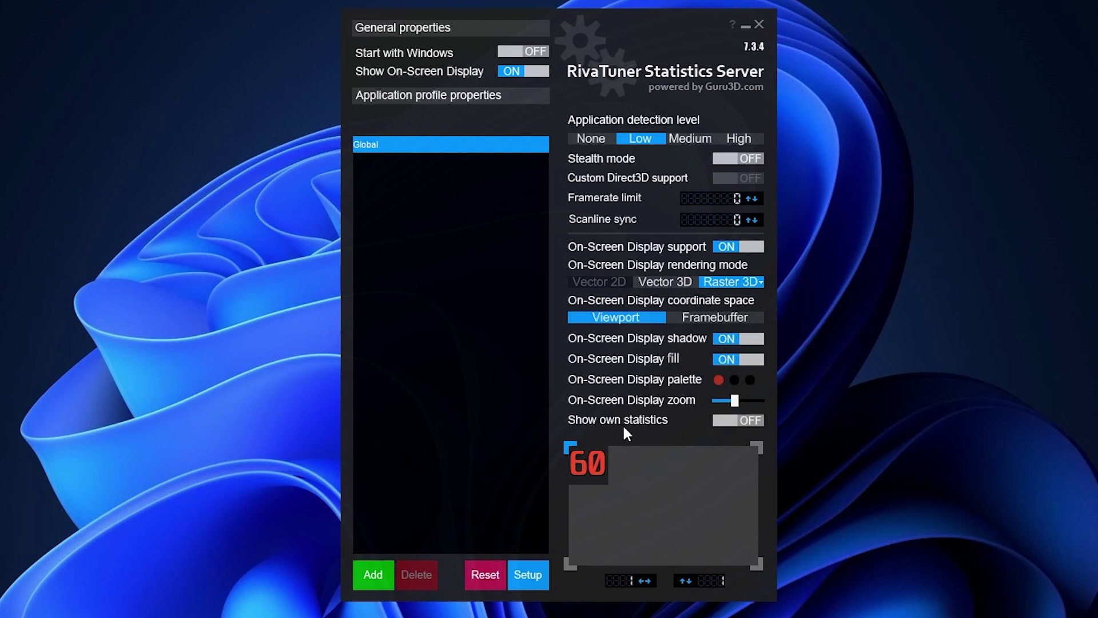